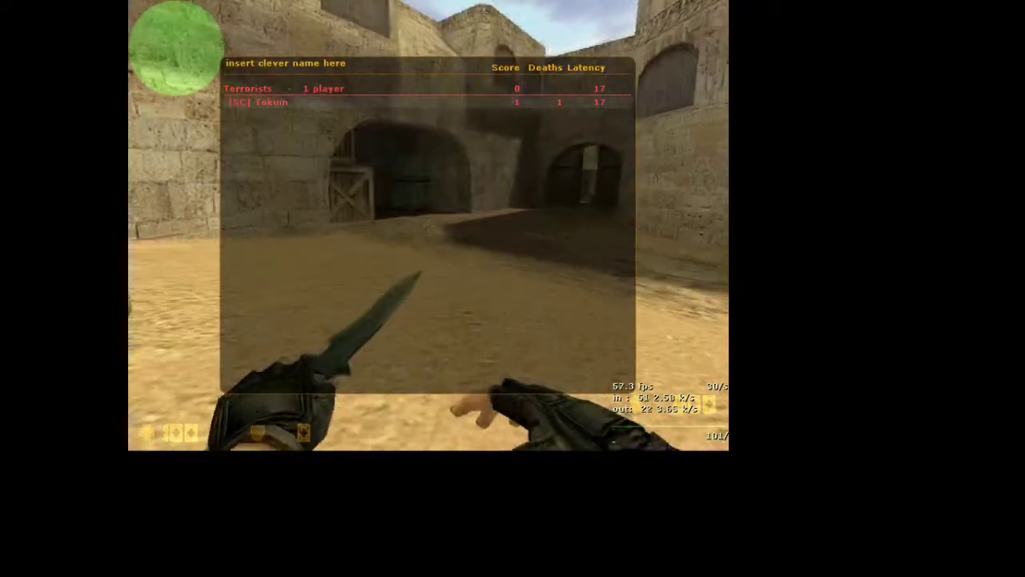
Quit the running Counter-Strike game and confirm leaving it.
{"action": "key", "text": "Escape"}
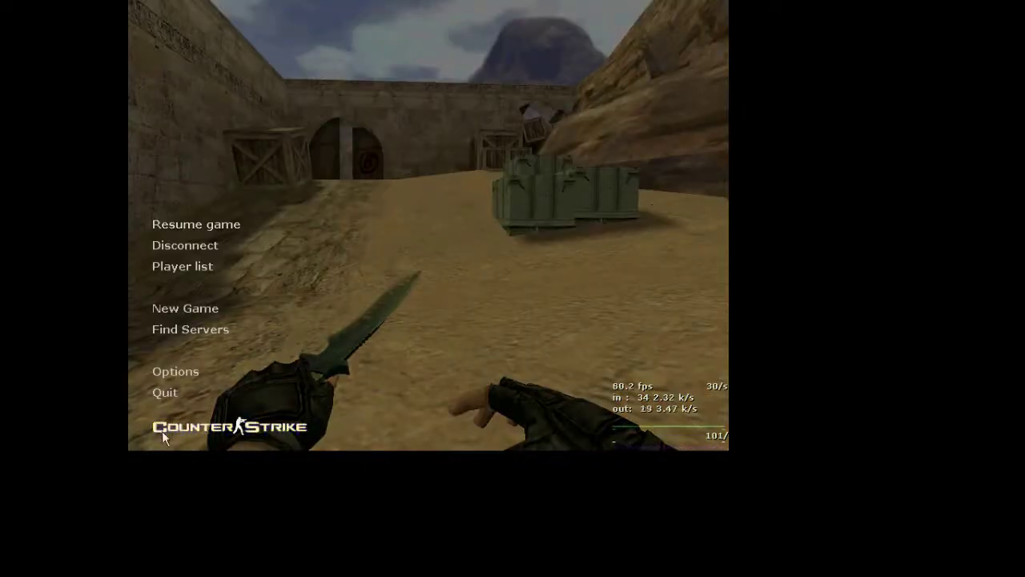
{"action": "left_click", "coordinate": [164, 391]}
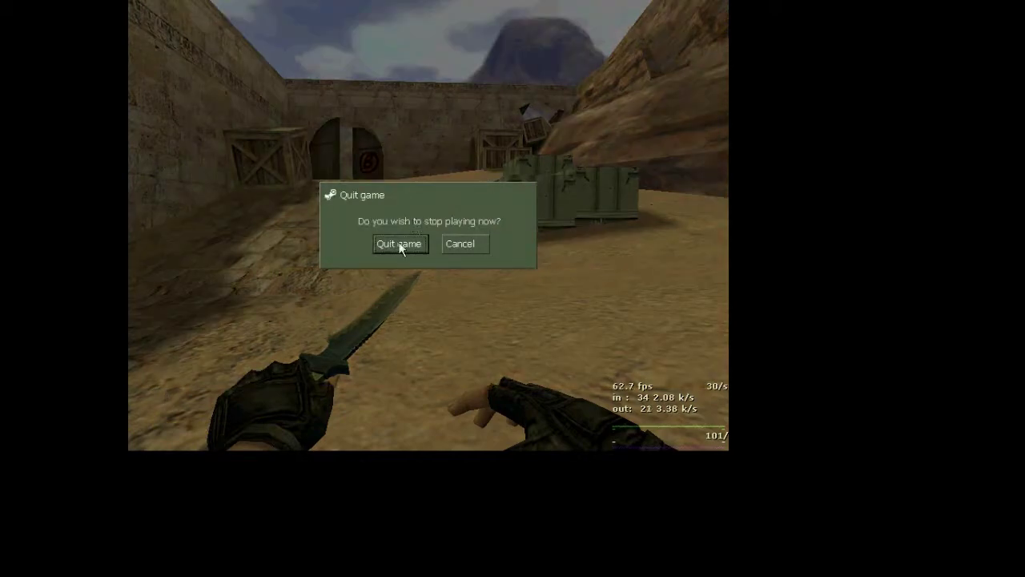
{"action": "left_click", "coordinate": [398, 248]}
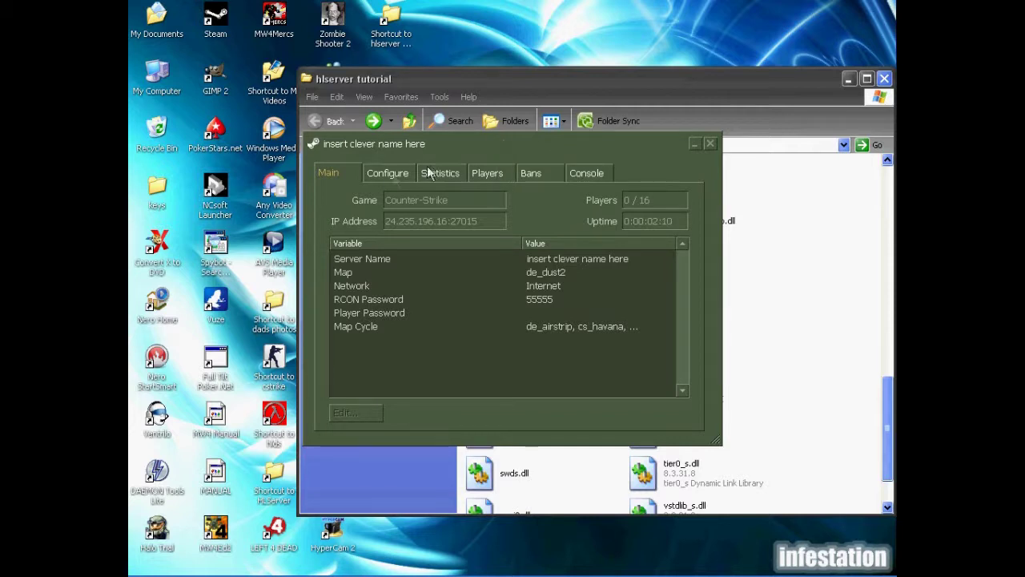
Review the server's configuration and its statistics graph, plotting FPS alongside CPU with FPS as the vertical units.
{"action": "left_click", "coordinate": [385, 174]}
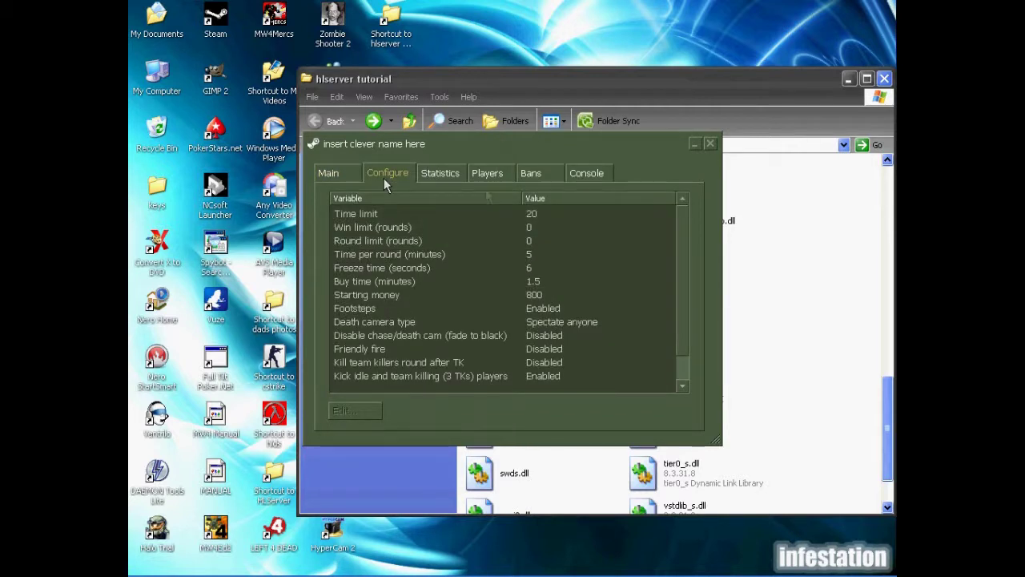
{"action": "left_click", "coordinate": [456, 176]}
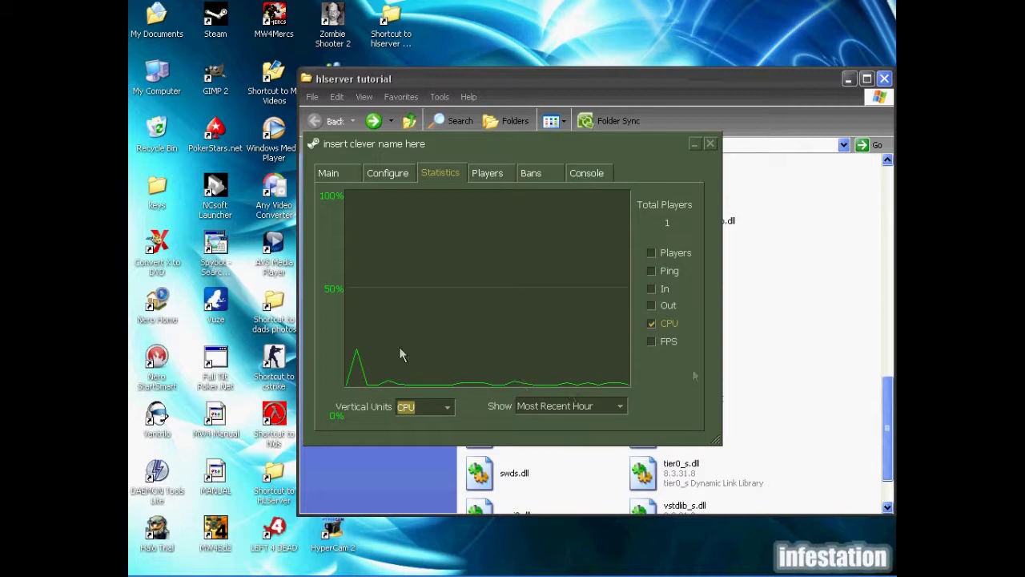
{"action": "left_click", "coordinate": [651, 342]}
{"action": "left_click", "coordinate": [445, 409]}
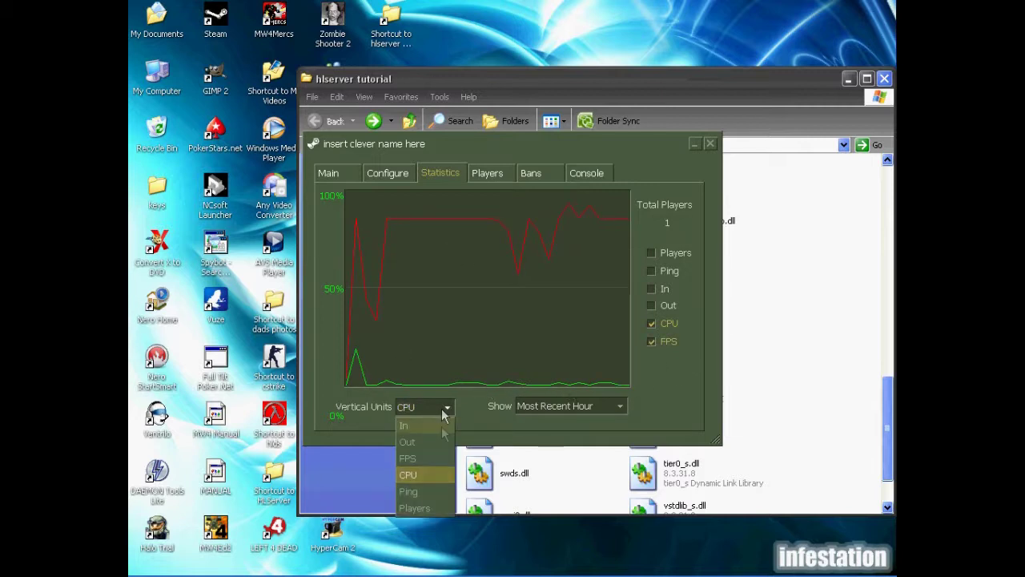
{"action": "left_click", "coordinate": [416, 461]}
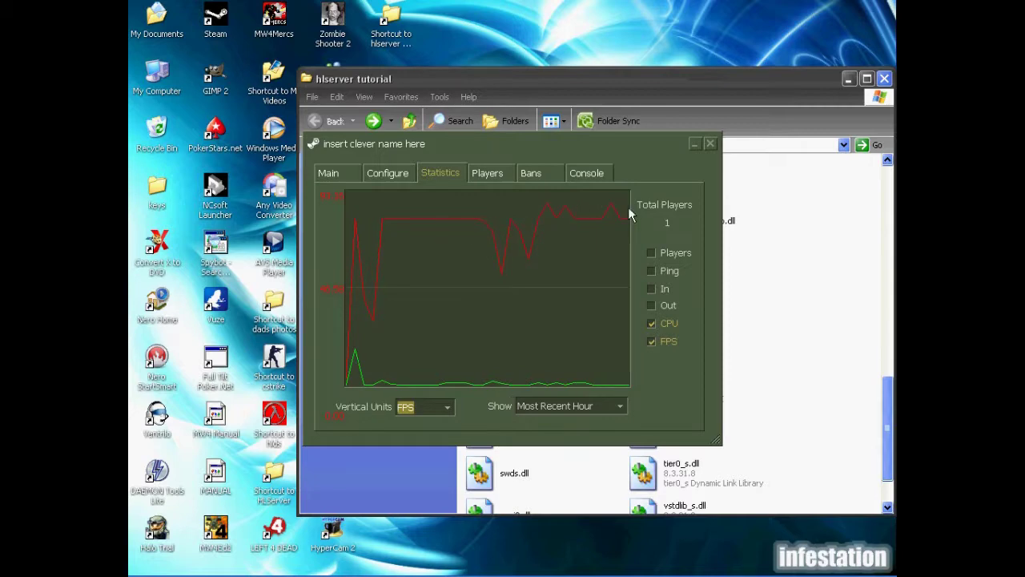
Stop the running dedicated server and confirm the shutdown.
{"action": "left_click", "coordinate": [709, 144]}
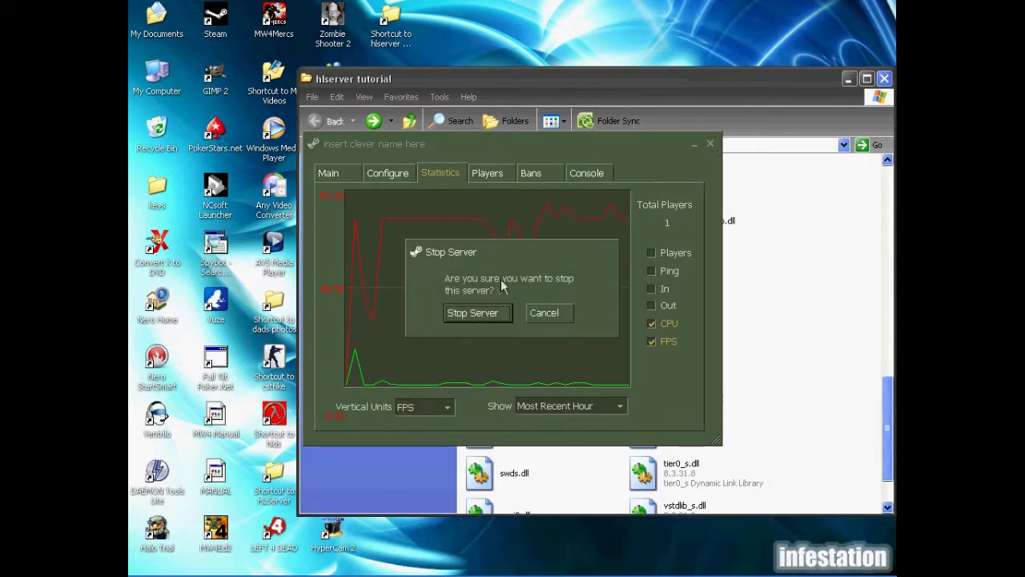
{"action": "left_click", "coordinate": [473, 313]}
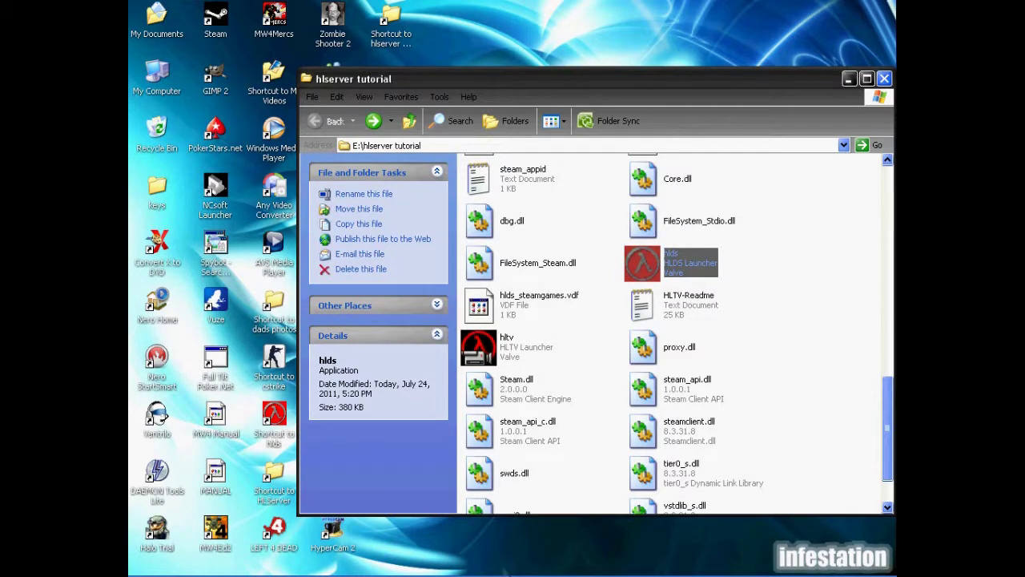
Extract the mmtimer archive within the HL server tutorial folder and look inside the extracted fatality_krunch_booster_1.6 folder.
{"action": "left_click", "coordinate": [378, 564]}
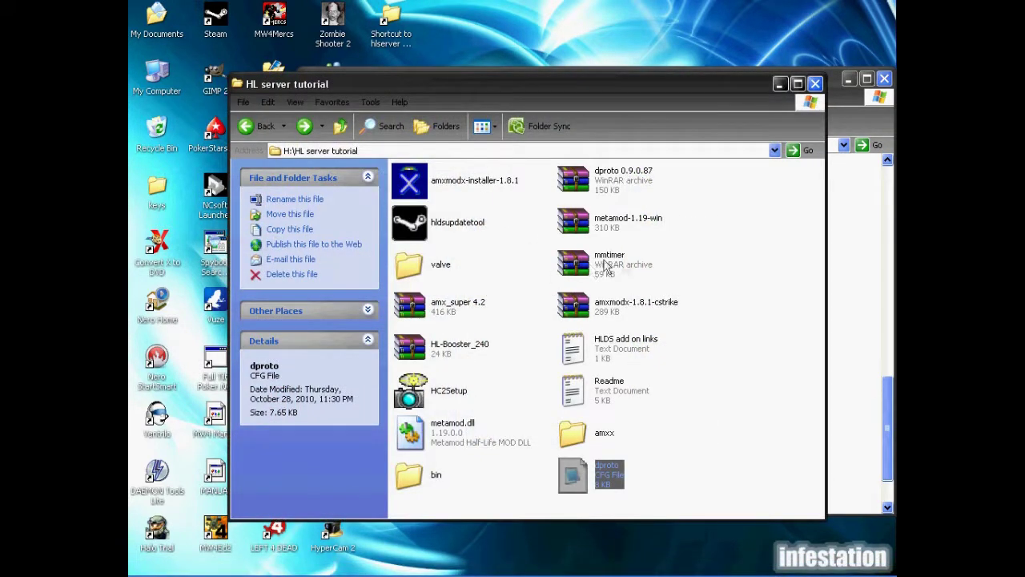
{"action": "right_click", "coordinate": [607, 259]}
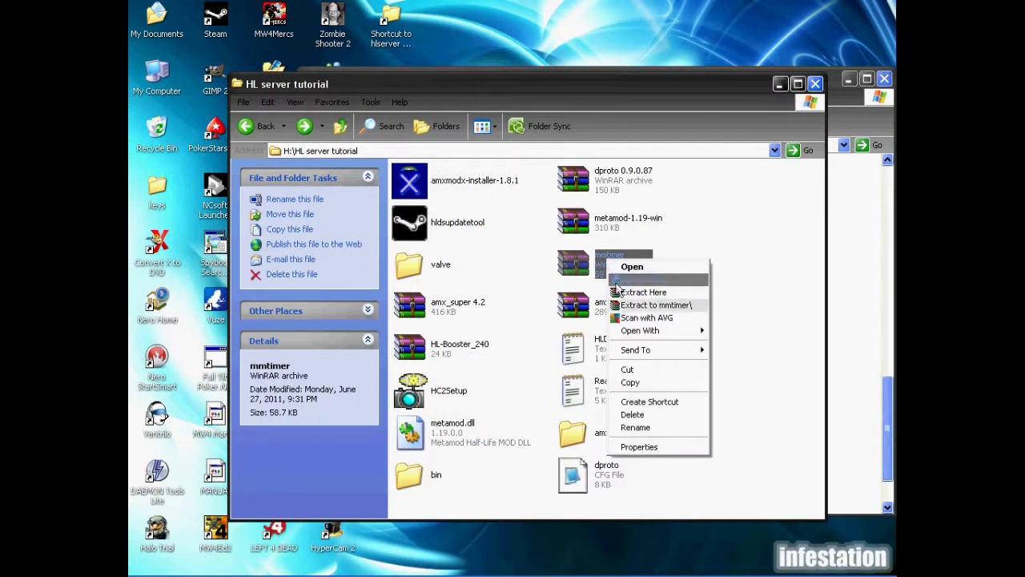
{"action": "left_click", "coordinate": [618, 292]}
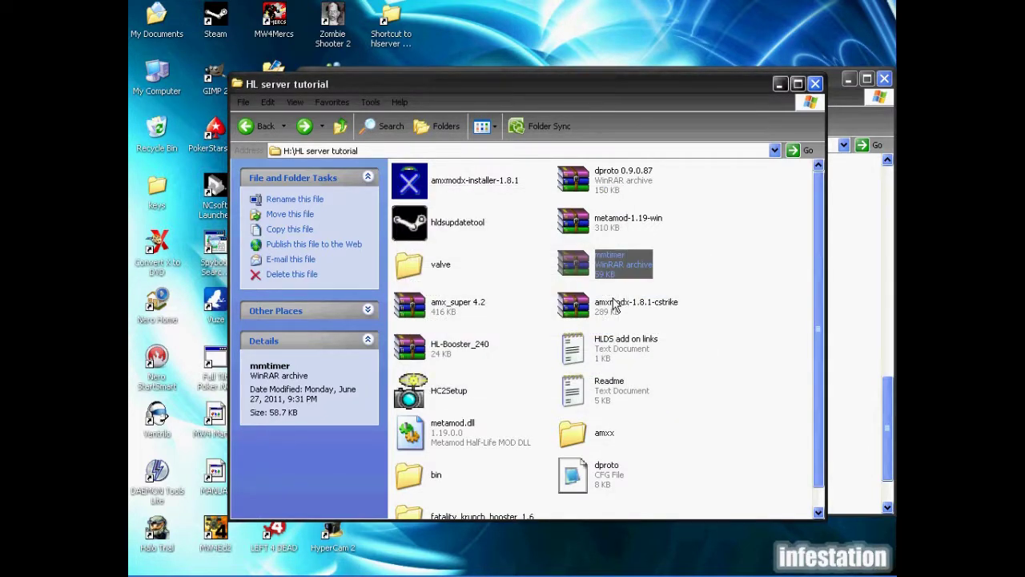
{"action": "scroll", "coordinate": [615, 306], "scroll_direction": "down", "scroll_amount": 1}
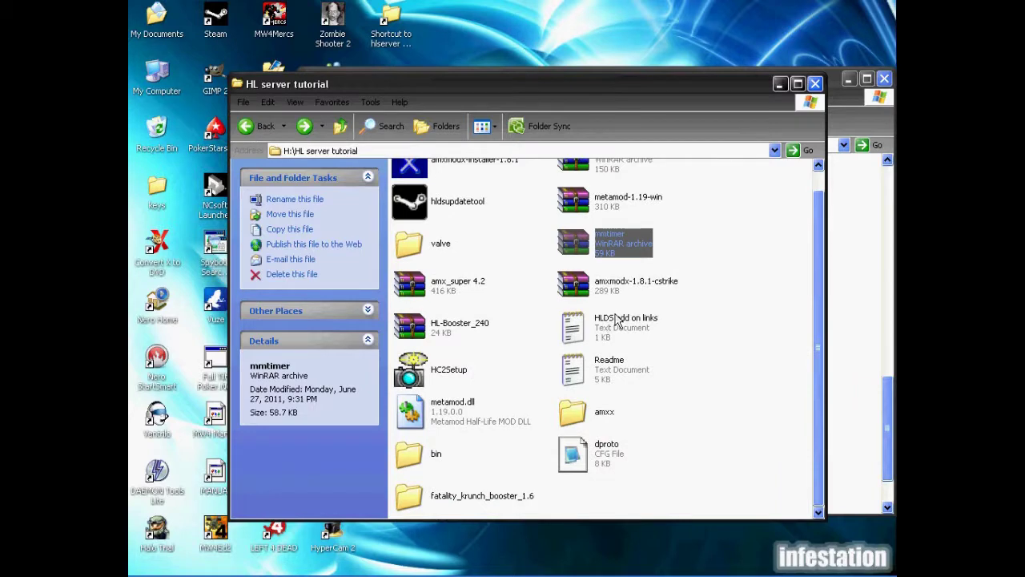
{"action": "double_click", "coordinate": [437, 495]}
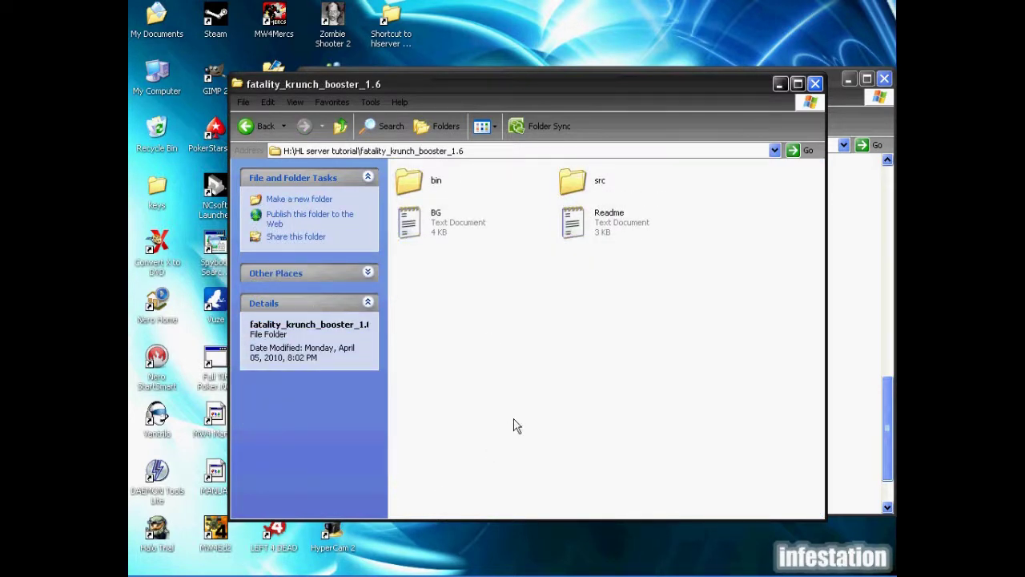
{"action": "double_click", "coordinate": [410, 181]}
{"action": "key", "text": "BackSpace"}
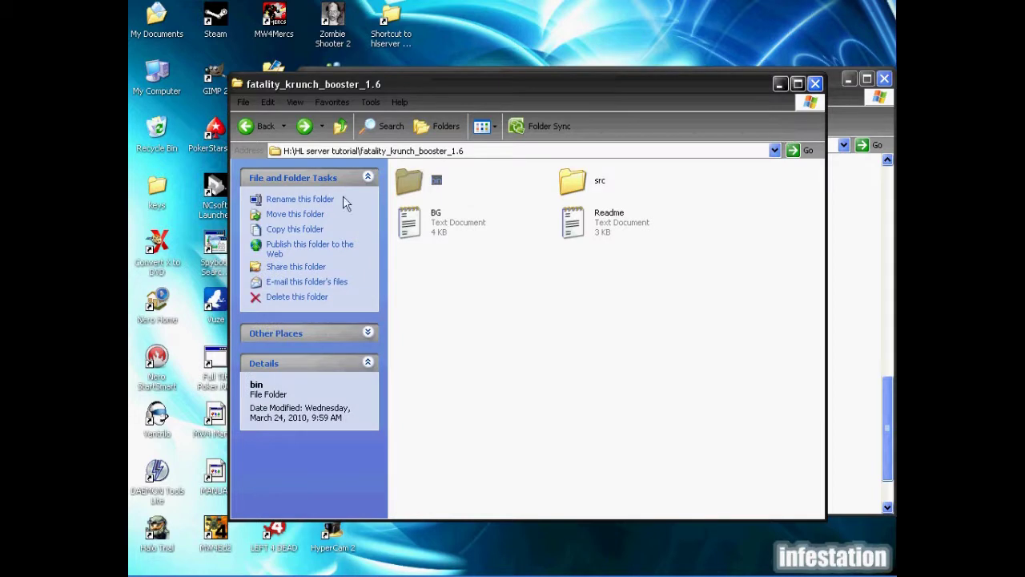
Create a folder named mmtimer inside the server's cstrike\addons directory.
{"action": "left_click", "coordinate": [831, 93]}
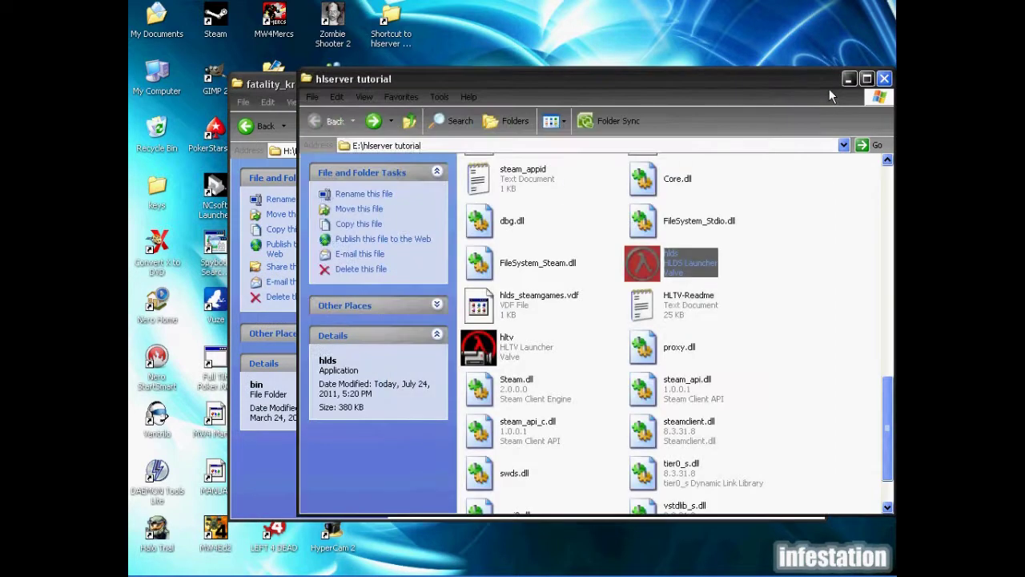
{"action": "left_click", "coordinate": [383, 124]}
{"action": "left_click", "coordinate": [476, 173]}
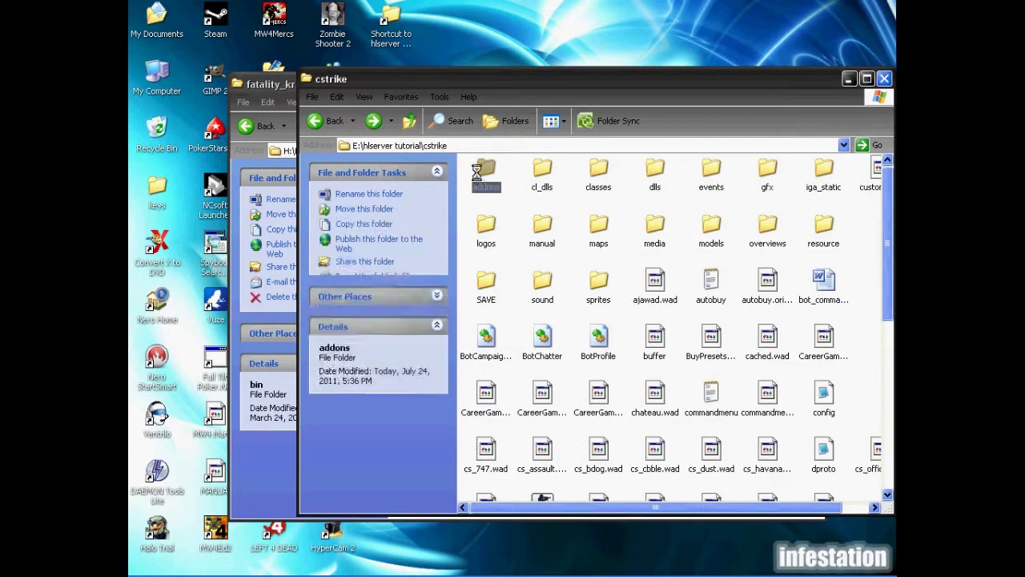
{"action": "left_click", "coordinate": [352, 195]}
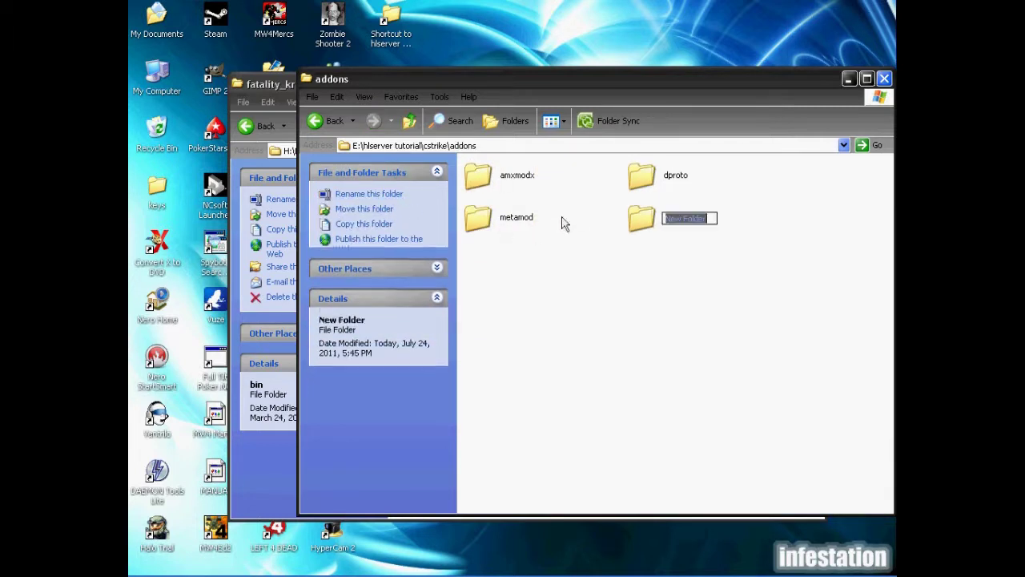
{"action": "type", "text": "mmtimer"}
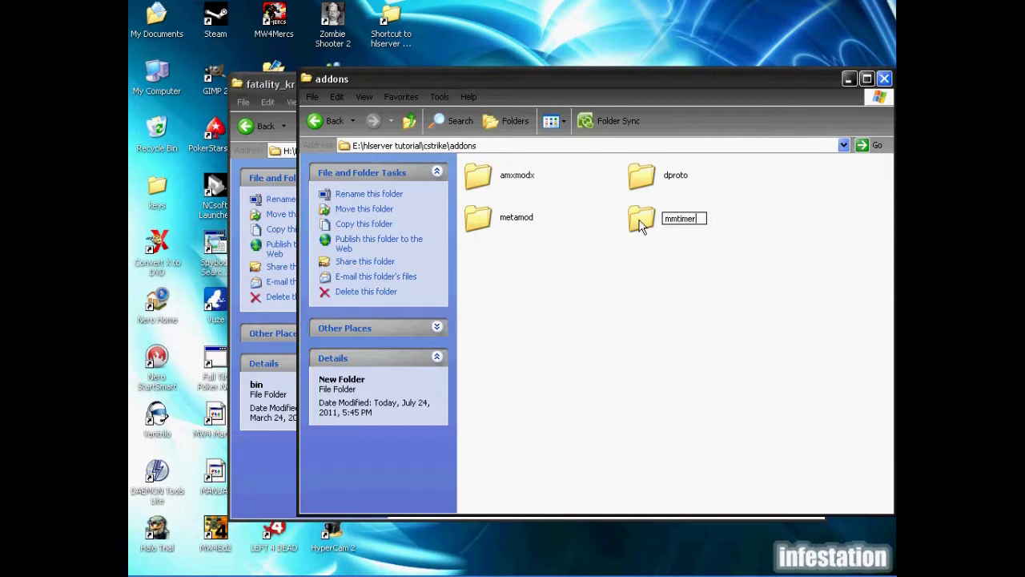
{"action": "key", "text": "Return"}
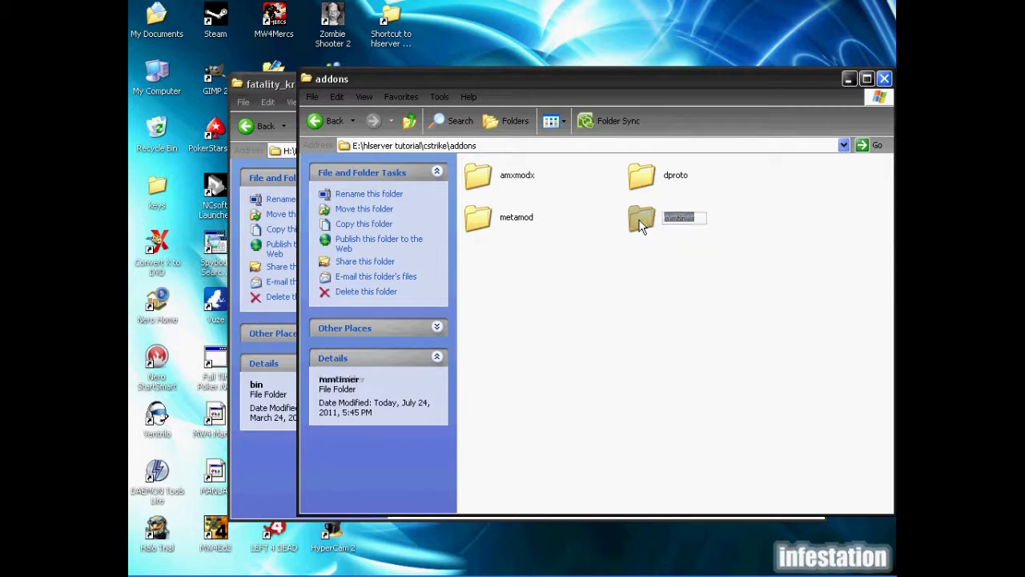
Copy mmtimer.dll from the extracted booster's bin folder into the server's addons\mmtimer folder.
{"action": "double_click", "coordinate": [644, 214]}
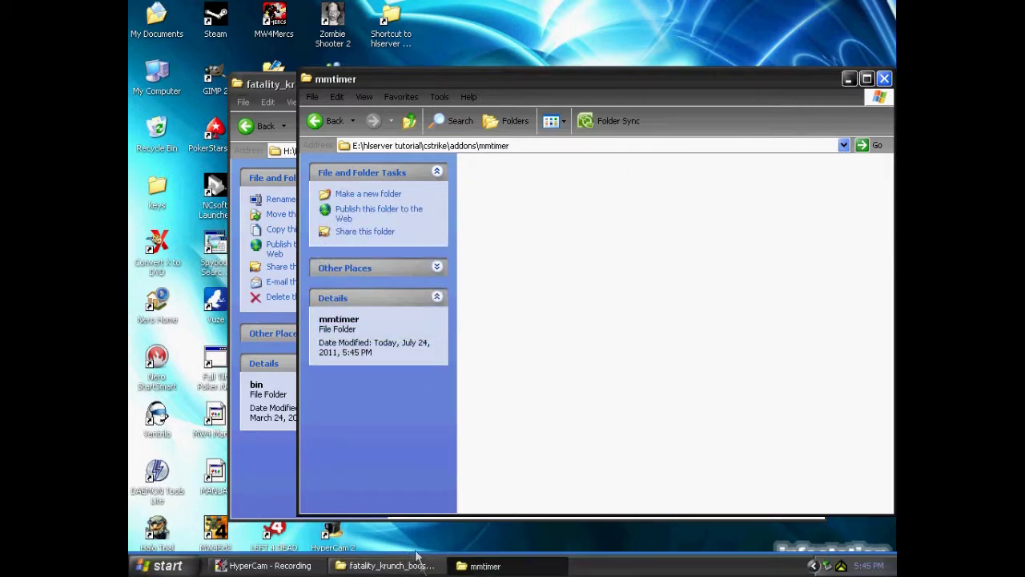
{"action": "left_click", "coordinate": [387, 564]}
{"action": "double_click", "coordinate": [429, 182]}
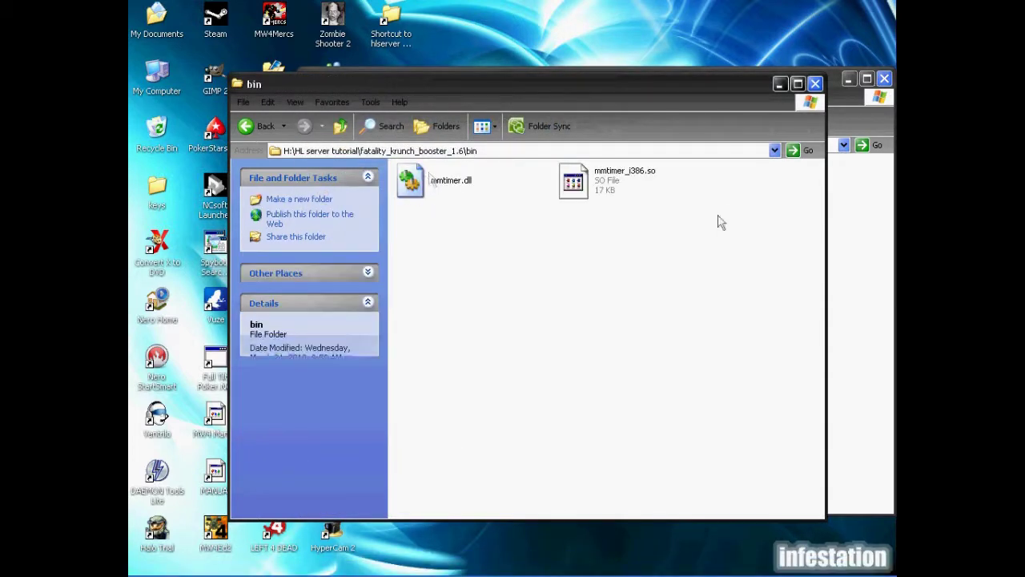
{"action": "left_click_drag", "start_coordinate": [448, 181], "coordinate": [855, 361]}
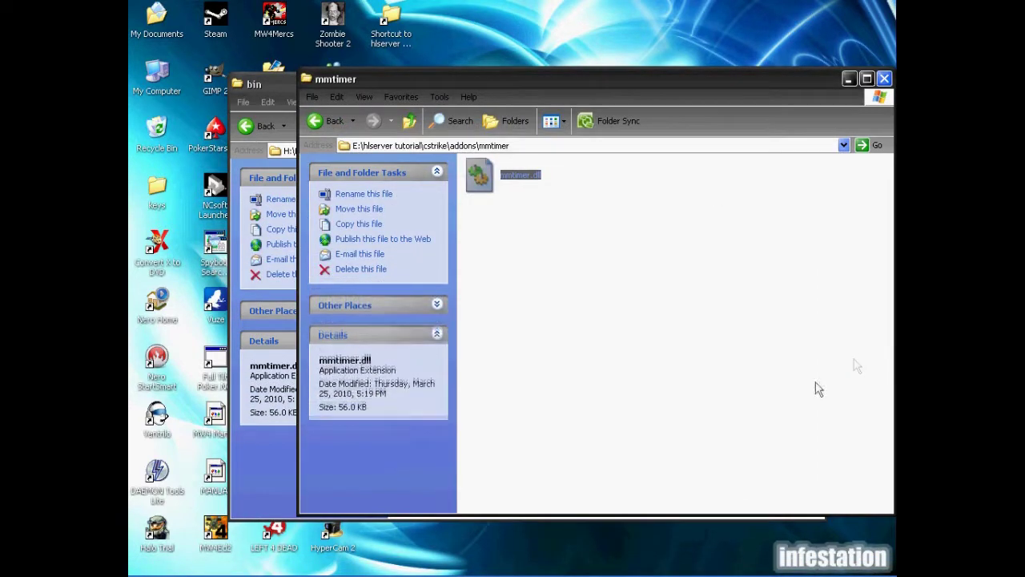
Copy the full file name of mmtimer.dll, including its extension, without renaming the file.
{"action": "left_click", "coordinate": [520, 225]}
{"action": "right_click", "coordinate": [530, 176]}
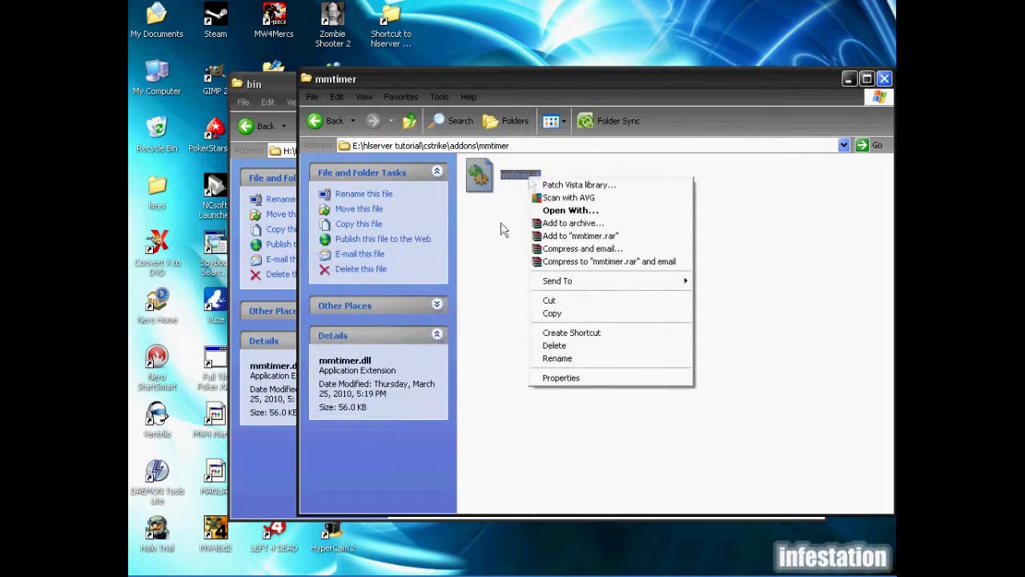
{"action": "left_click", "coordinate": [503, 230]}
{"action": "left_click", "coordinate": [507, 181]}
{"action": "double_click", "coordinate": [508, 181]}
{"action": "key", "text": "Escape"}
{"action": "key", "text": "F2"}
{"action": "right_click", "coordinate": [503, 186]}
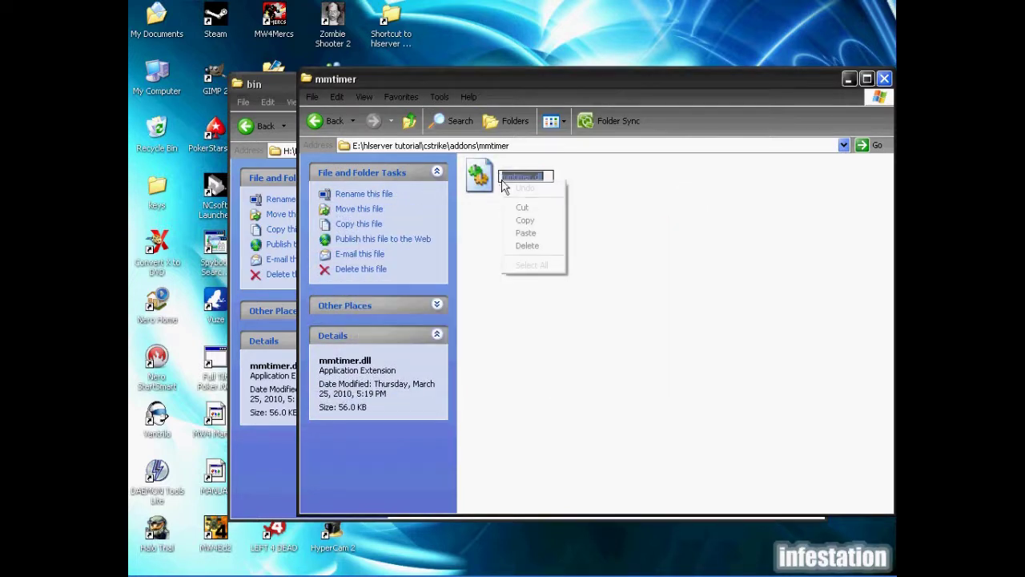
{"action": "left_click", "coordinate": [525, 220]}
Append \mmtimer.dll to the folder's path and copy the portion addons\mmtimer\mmtimer.dll.
{"action": "left_click", "coordinate": [516, 145]}
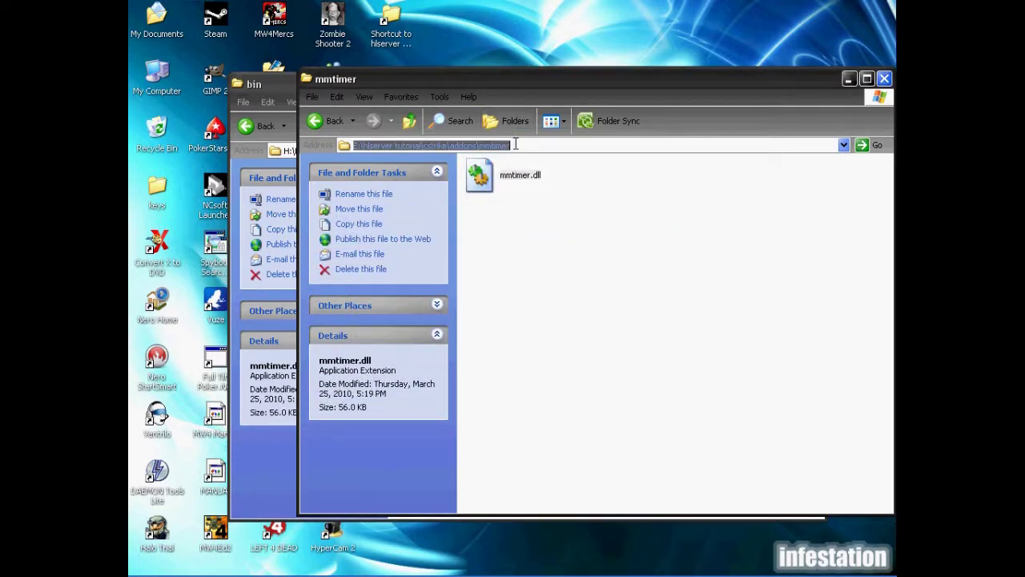
{"action": "left_click", "coordinate": [516, 145]}
{"action": "type", "text": "\\"}
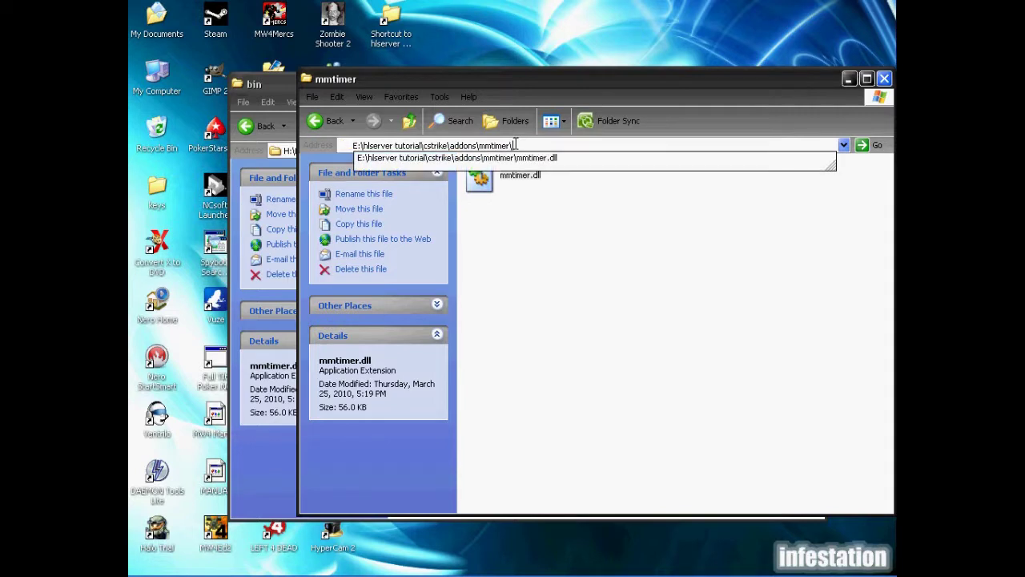
{"action": "key", "text": "ctrl+v"}
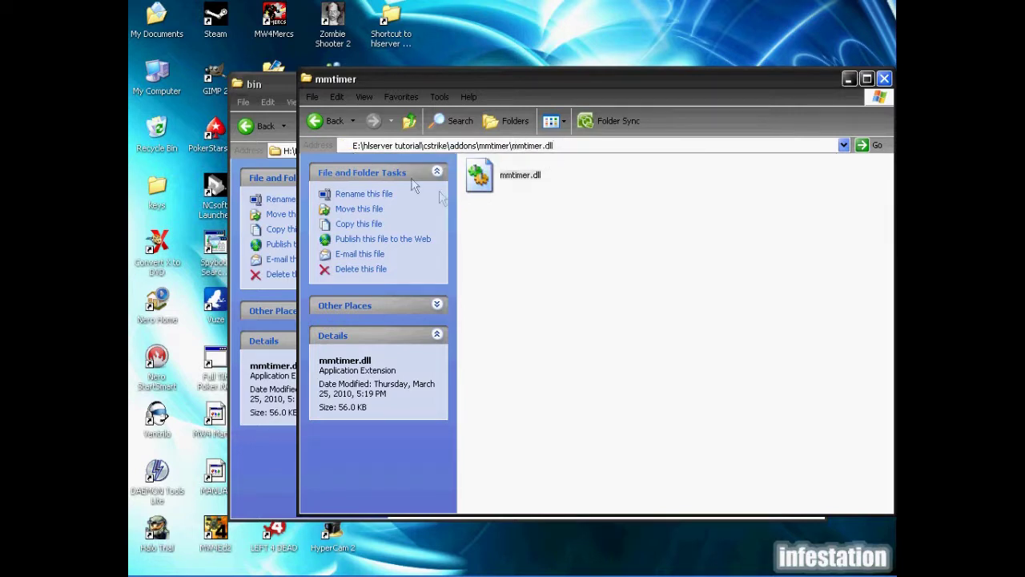
{"action": "left_click_drag", "start_coordinate": [554, 145], "coordinate": [451, 146]}
{"action": "right_click", "coordinate": [472, 146]}
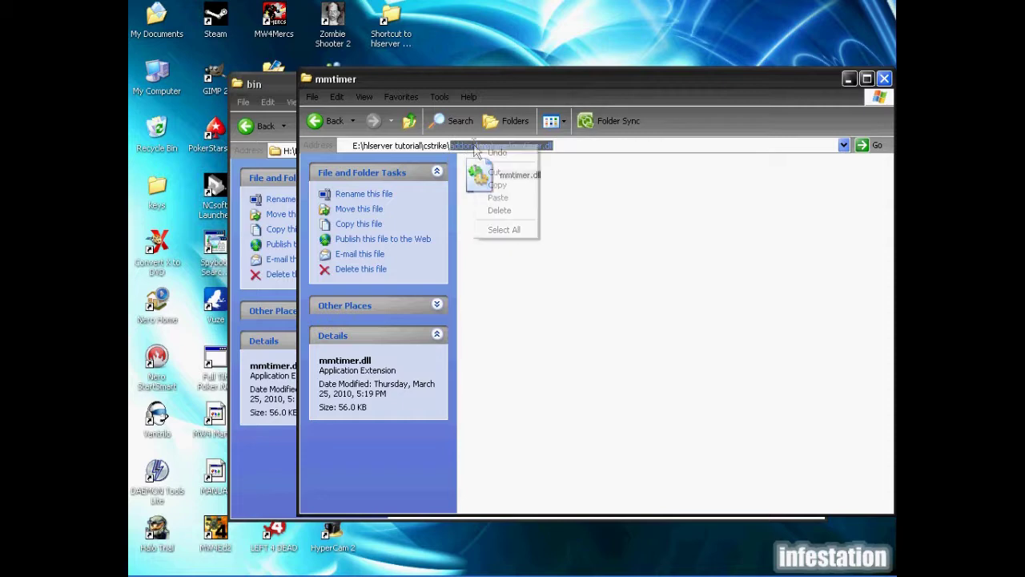
{"action": "left_click", "coordinate": [494, 185]}
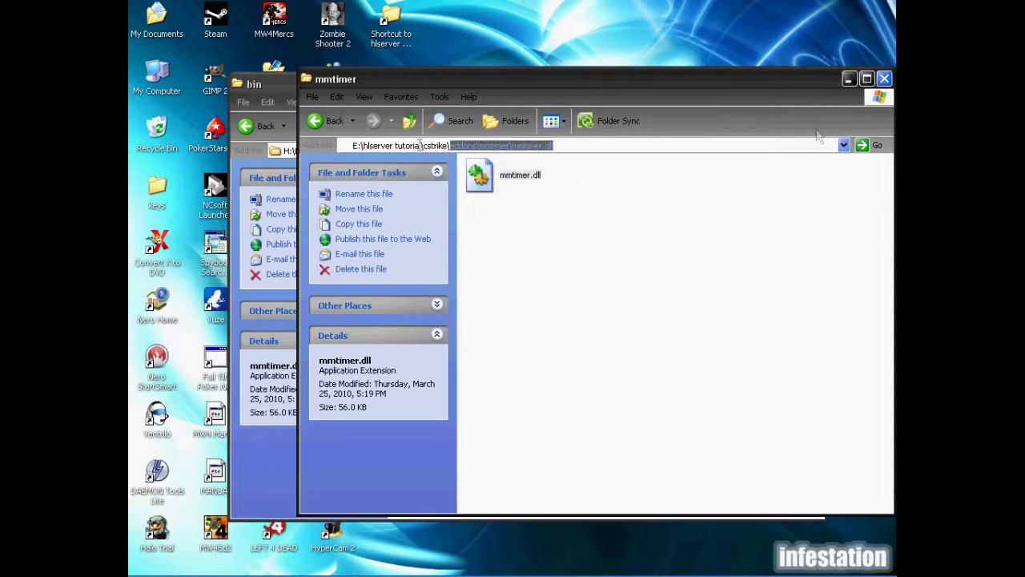
Add the line "win32 addons\mmtimer\mmtimer.dll" to the plugins file in addons\metamod, then close it with the changes saved.
{"action": "left_click", "coordinate": [323, 126]}
{"action": "left_click", "coordinate": [329, 123]}
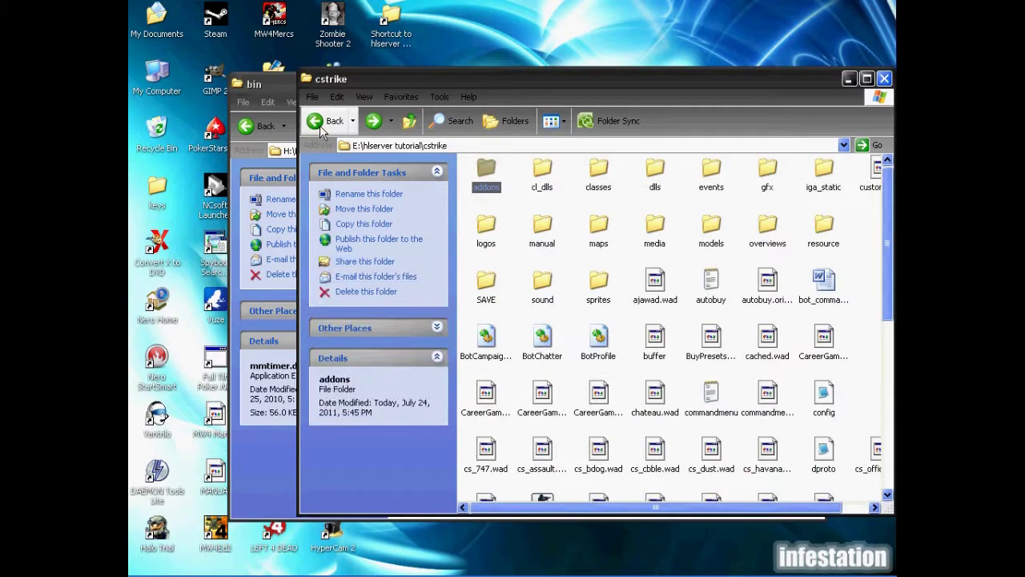
{"action": "left_click", "coordinate": [374, 121]}
{"action": "double_click", "coordinate": [499, 219]}
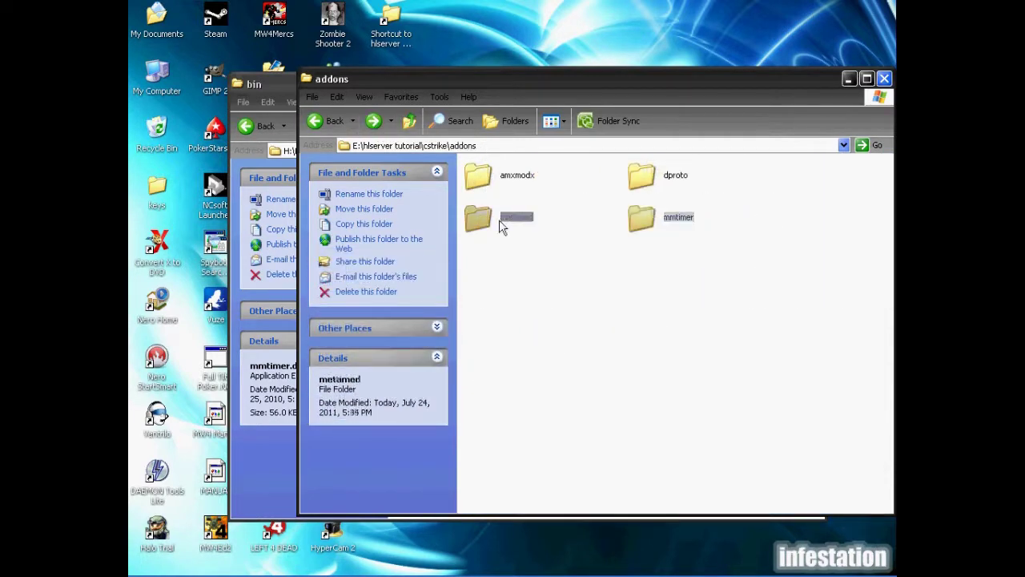
{"action": "double_click", "coordinate": [694, 189]}
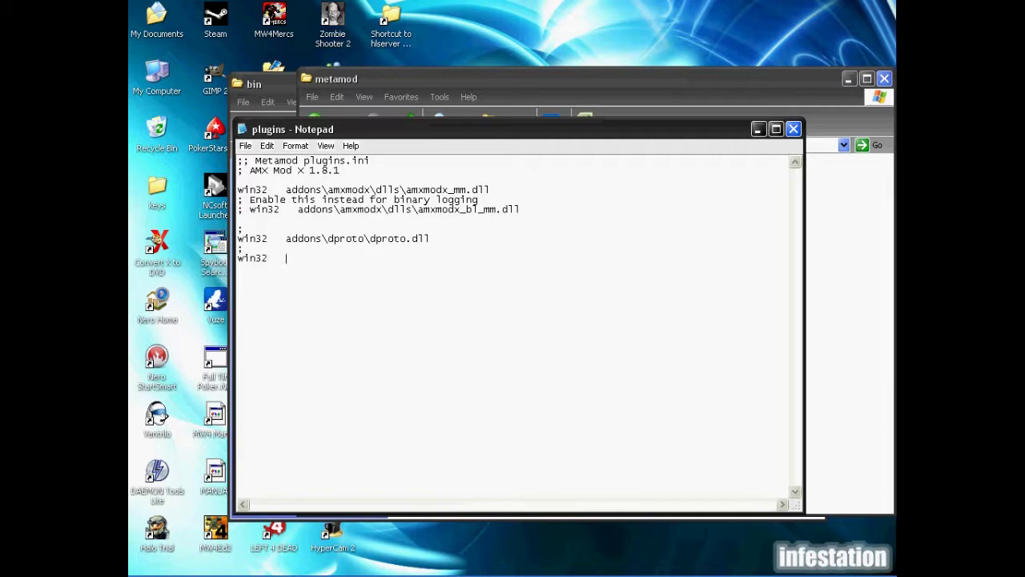
{"action": "key", "text": "ctrl+v"}
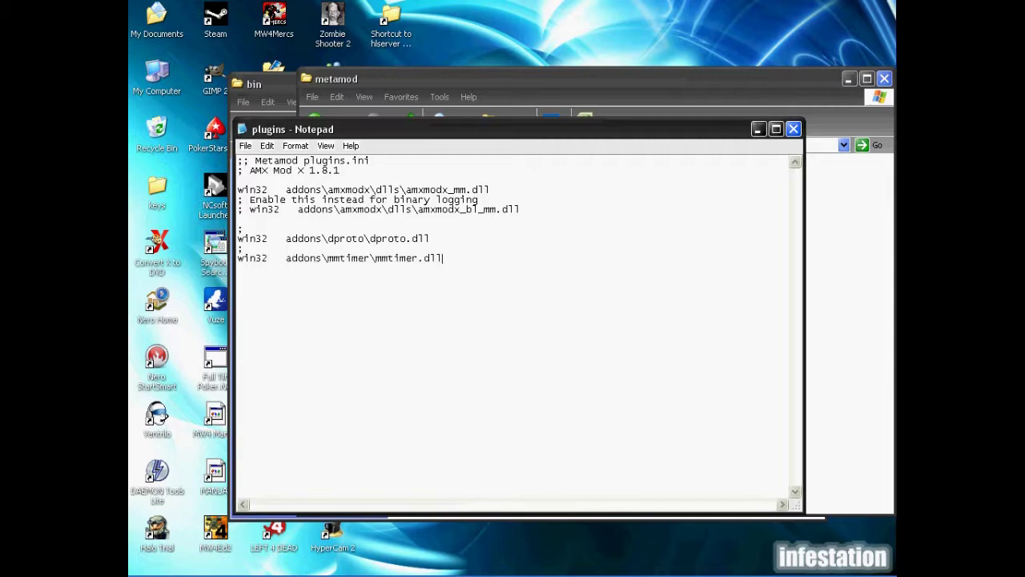
{"action": "left_click", "coordinate": [793, 129]}
{"action": "left_click", "coordinate": [457, 343]}
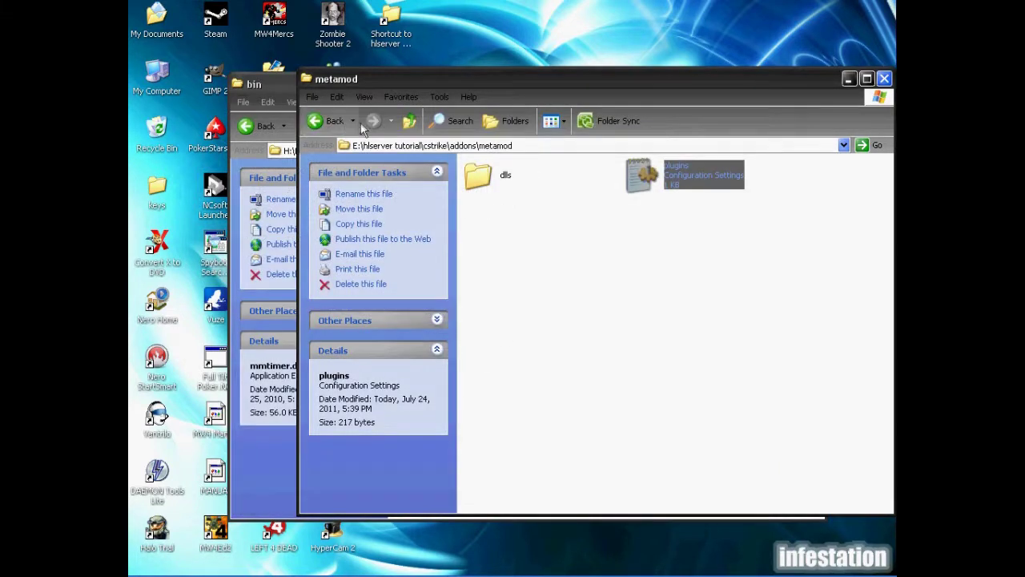
Open the server config file in the cstrike folder and add the comment line "//mmtimer fps booster settings" at the end.
{"action": "left_click", "coordinate": [328, 123]}
{"action": "left_click", "coordinate": [329, 125]}
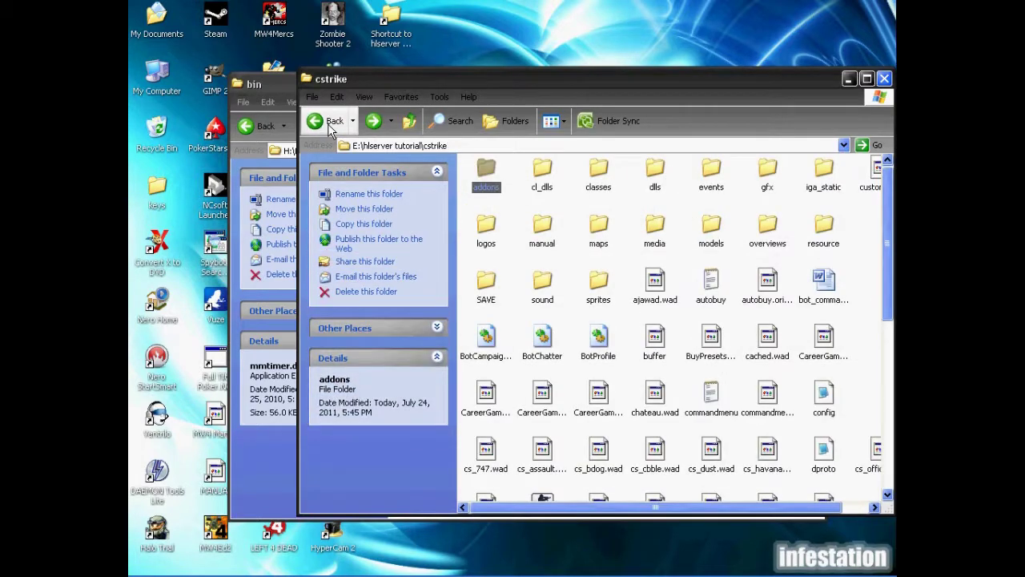
{"action": "scroll", "coordinate": [663, 372], "scroll_direction": "down", "scroll_amount": 10}
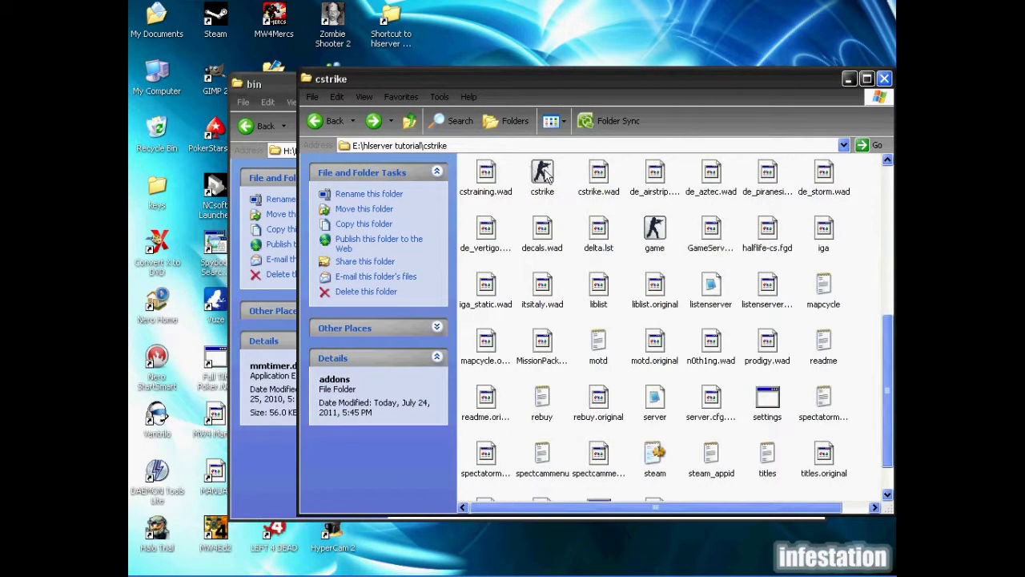
{"action": "left_click", "coordinate": [661, 371]}
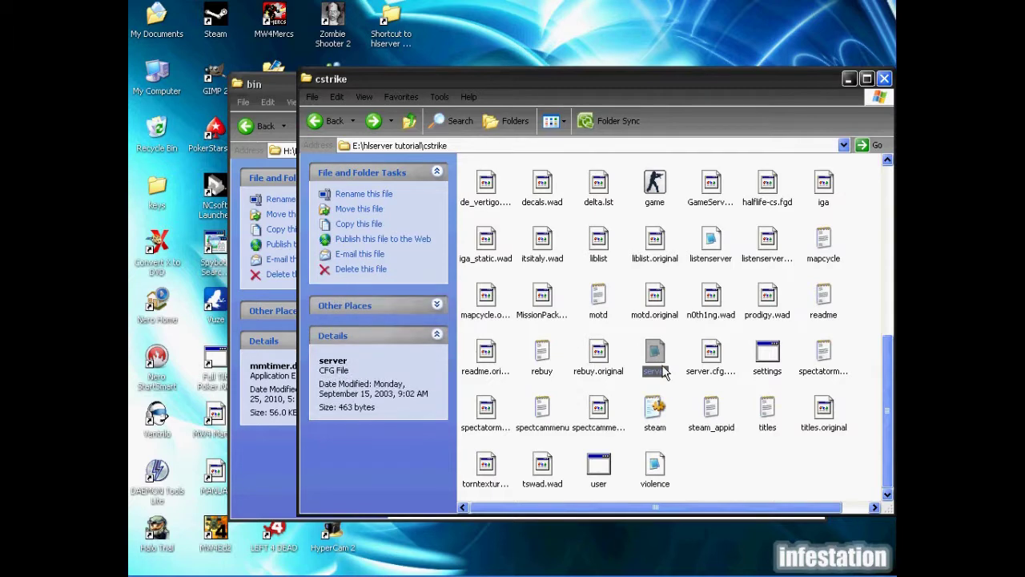
{"action": "double_click", "coordinate": [662, 371]}
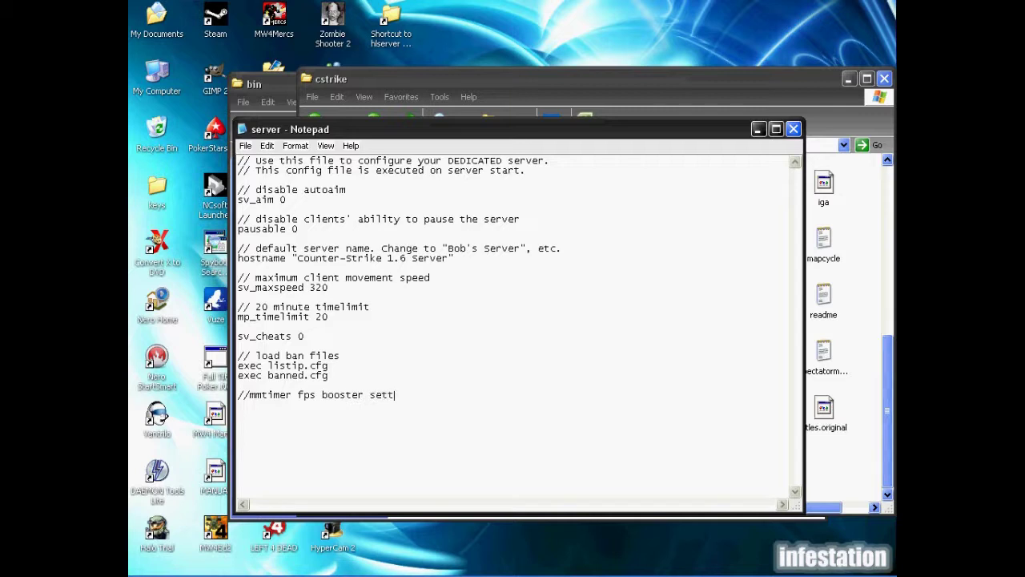
{"action": "type", "text": "ings"}
Open the "HLDS add on links" text file from the H:\HL server tutorial folder, leaving the server config file open.
{"action": "left_click", "coordinate": [674, 83]}
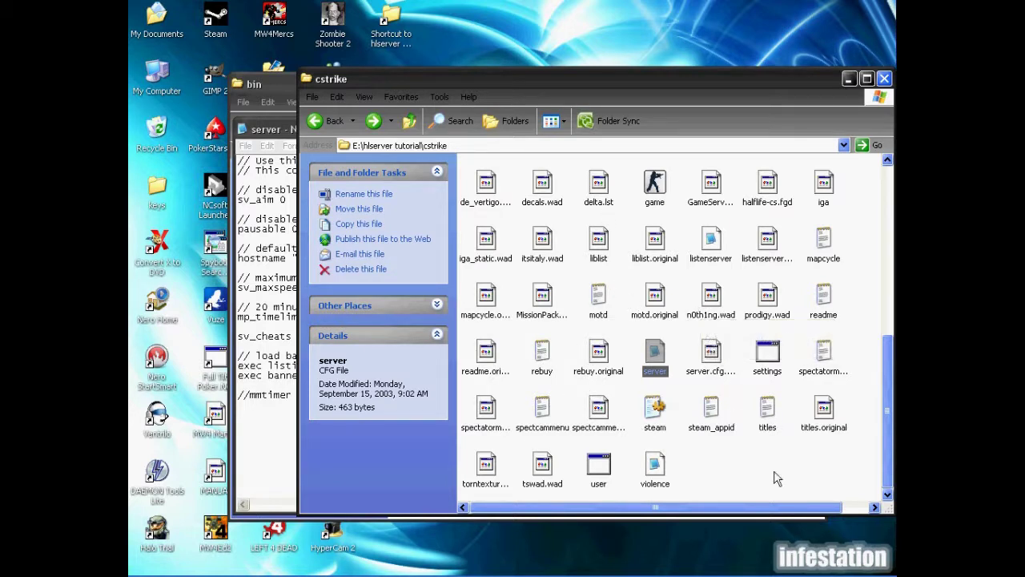
{"action": "mouse_move", "coordinate": [545, 573]}
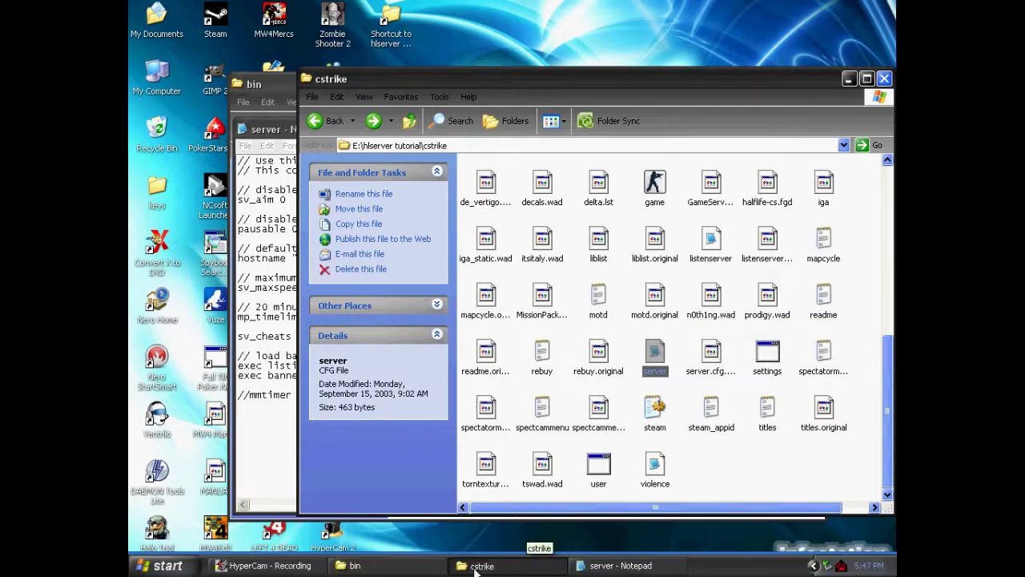
{"action": "left_click", "coordinate": [349, 565]}
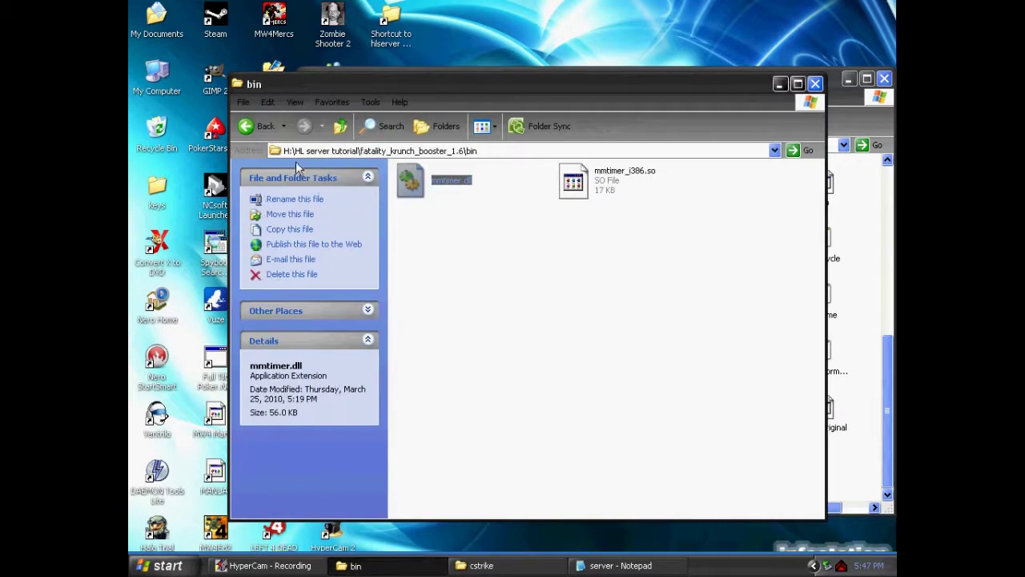
{"action": "left_click", "coordinate": [262, 131]}
{"action": "left_click", "coordinate": [262, 131]}
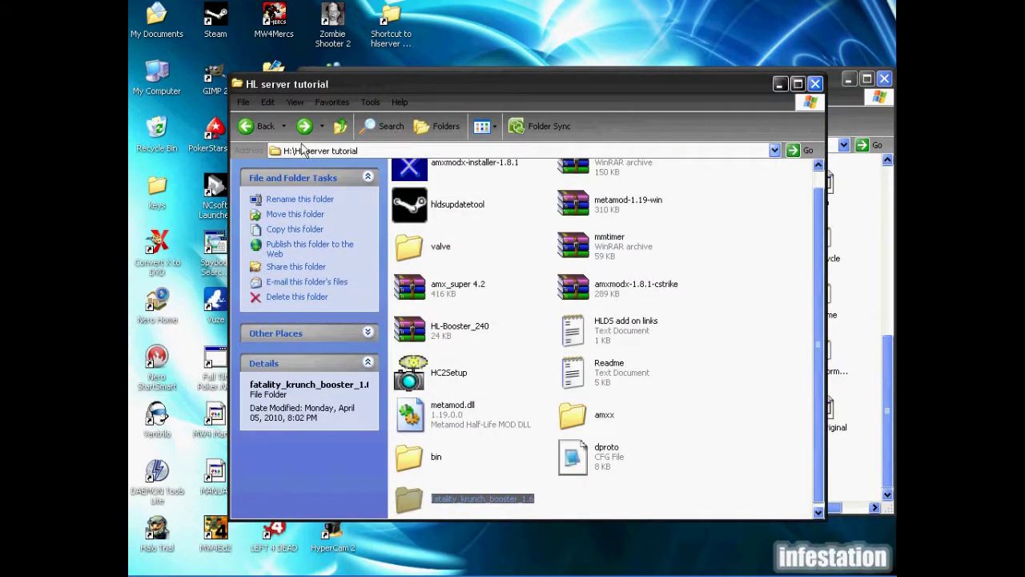
{"action": "scroll", "coordinate": [679, 379], "scroll_direction": "up", "scroll_amount": 1}
{"action": "double_click", "coordinate": [617, 346]}
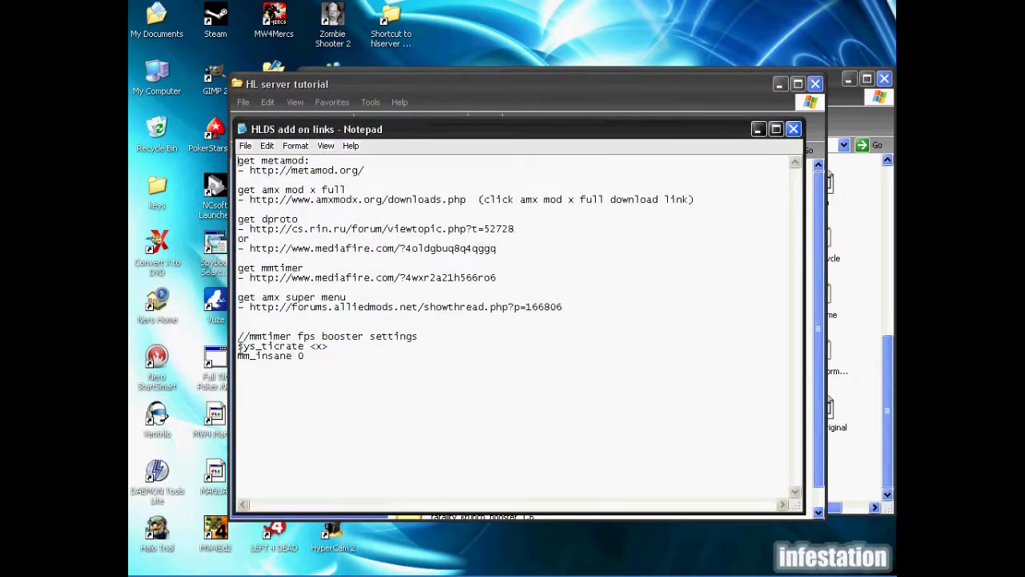
Copy the two lines "sys_ticrate <x>" and "mm_insane 0" from the mmtimer settings in the add-on links file.
{"action": "left_click_drag", "start_coordinate": [237, 346], "coordinate": [330, 347]}
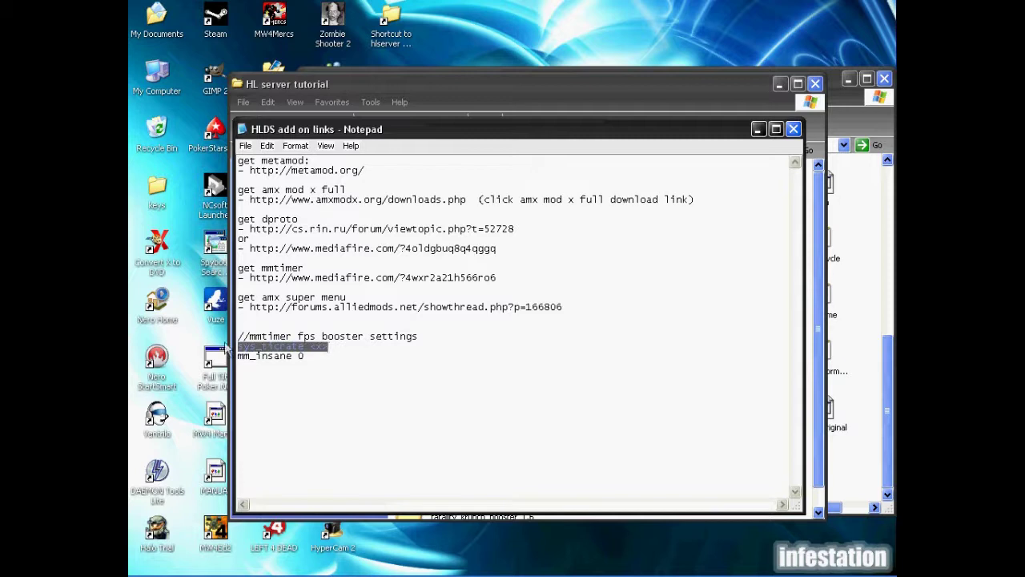
{"action": "left_click", "coordinate": [485, 360]}
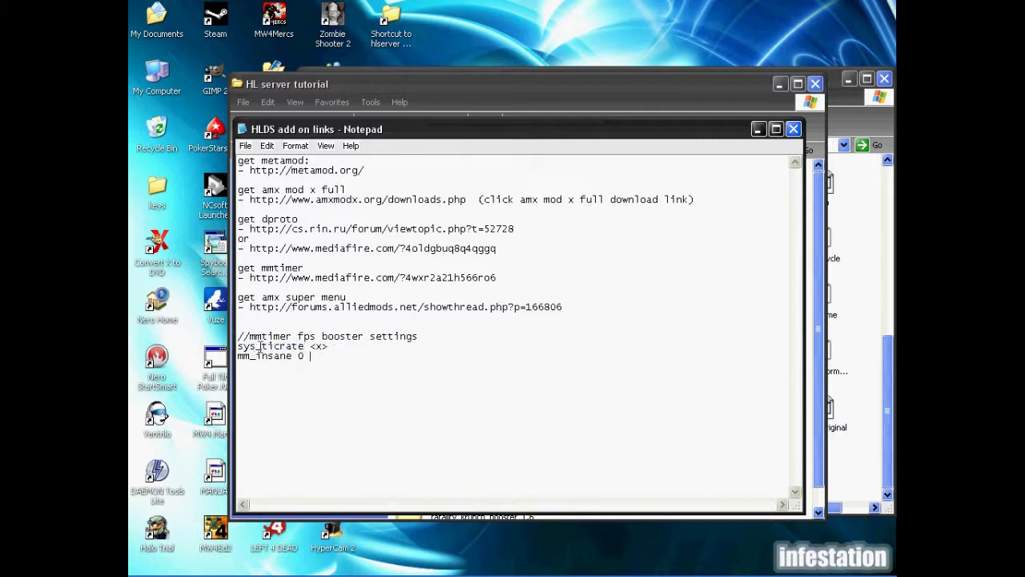
{"action": "left_click_drag", "start_coordinate": [237, 345], "coordinate": [327, 359]}
{"action": "key", "text": "ctrl+c"}
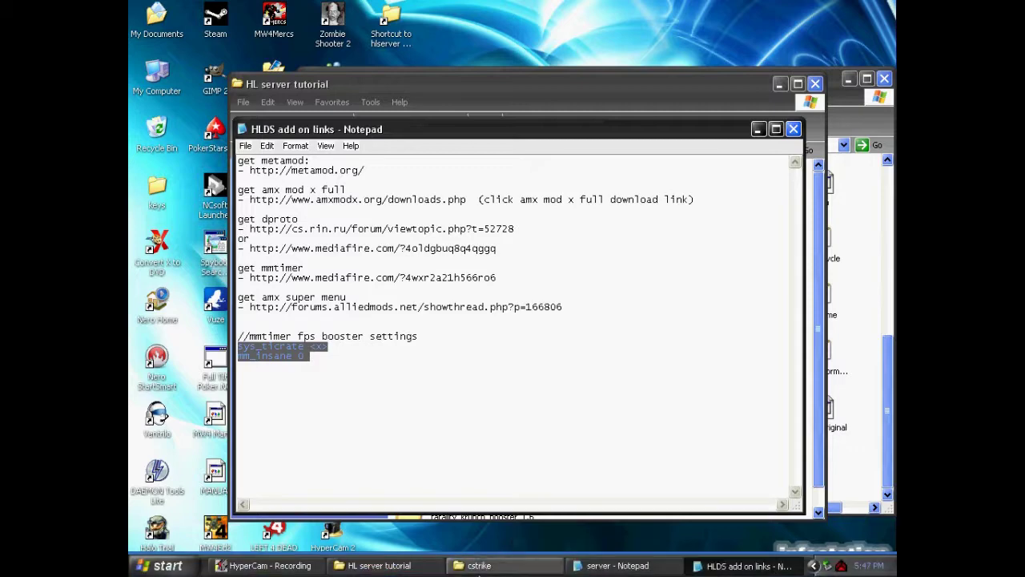
Paste the copied settings below the mmtimer comment in the server config, set sys_ticrate to 1000, and close the file with the changes saved.
{"action": "left_click", "coordinate": [505, 568]}
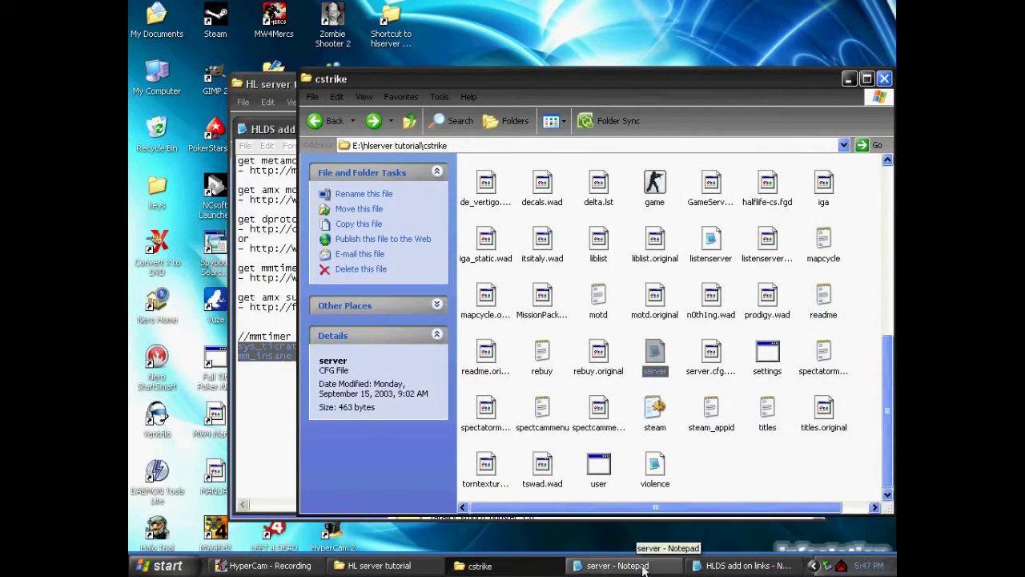
{"action": "left_click", "coordinate": [617, 566]}
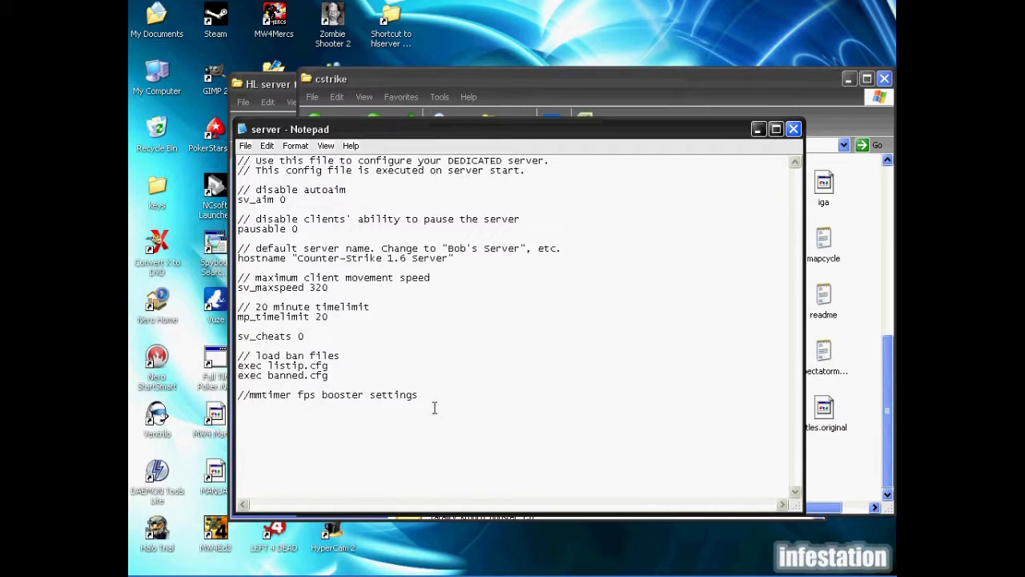
{"action": "key", "text": "ctrl+v"}
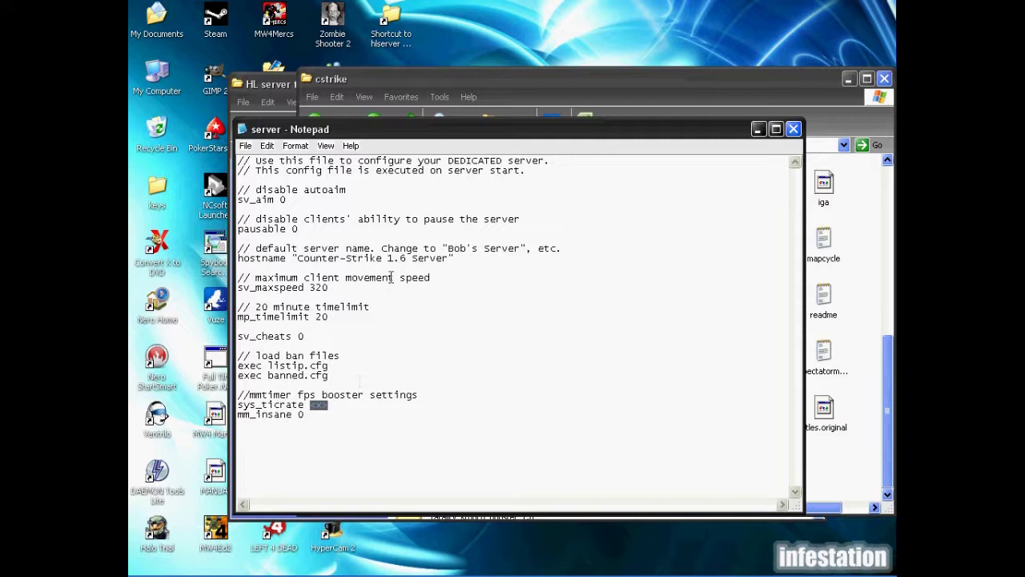
{"action": "type", "text": "1000"}
{"action": "left_click", "coordinate": [793, 129]}
{"action": "left_click", "coordinate": [463, 346]}
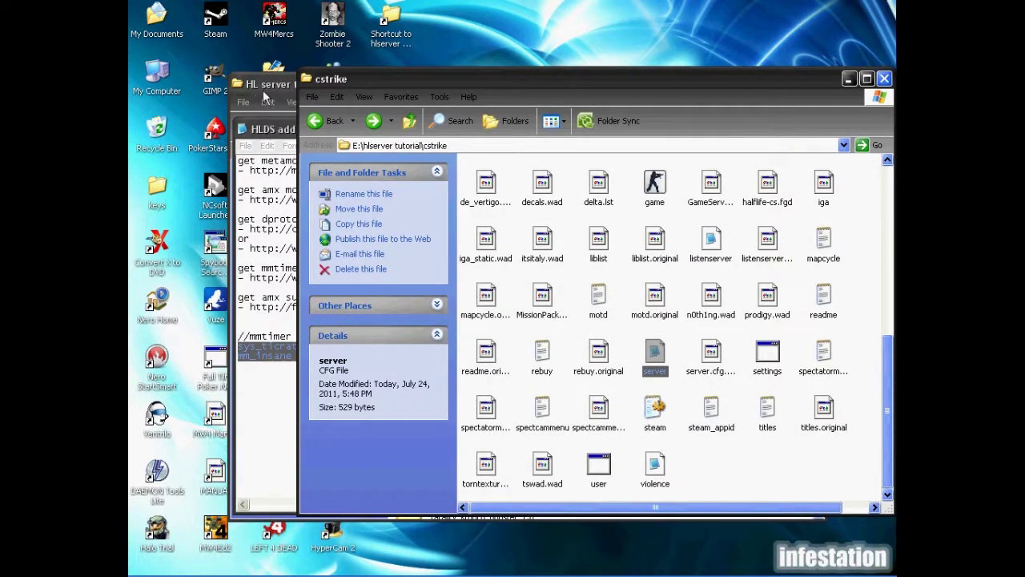
Close the add-on links file and start the Counter-Strike dedicated server on de_dust2 with the hlds launcher in the hlserver tutorial folder.
{"action": "left_click", "coordinate": [265, 129]}
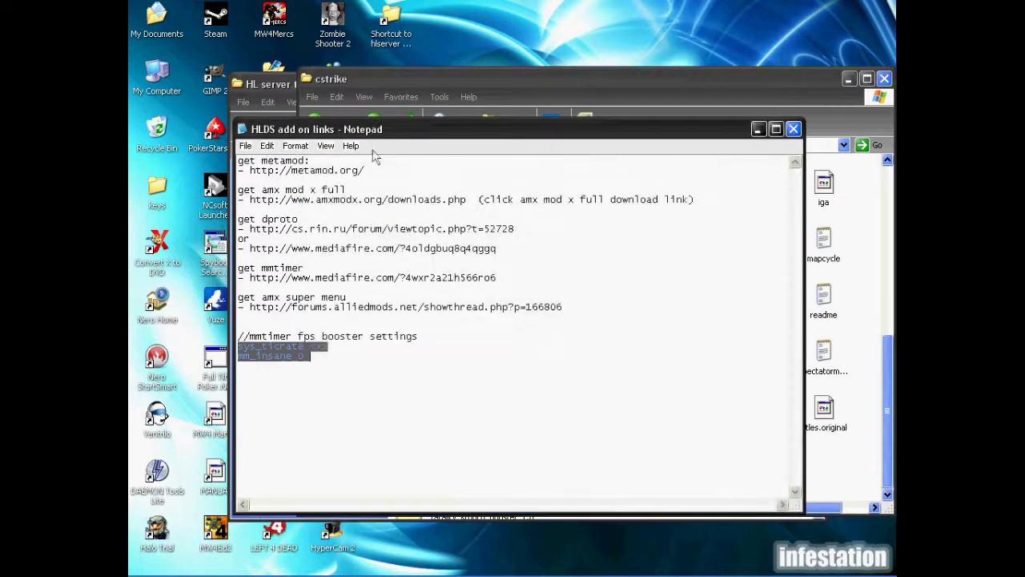
{"action": "left_click", "coordinate": [794, 130]}
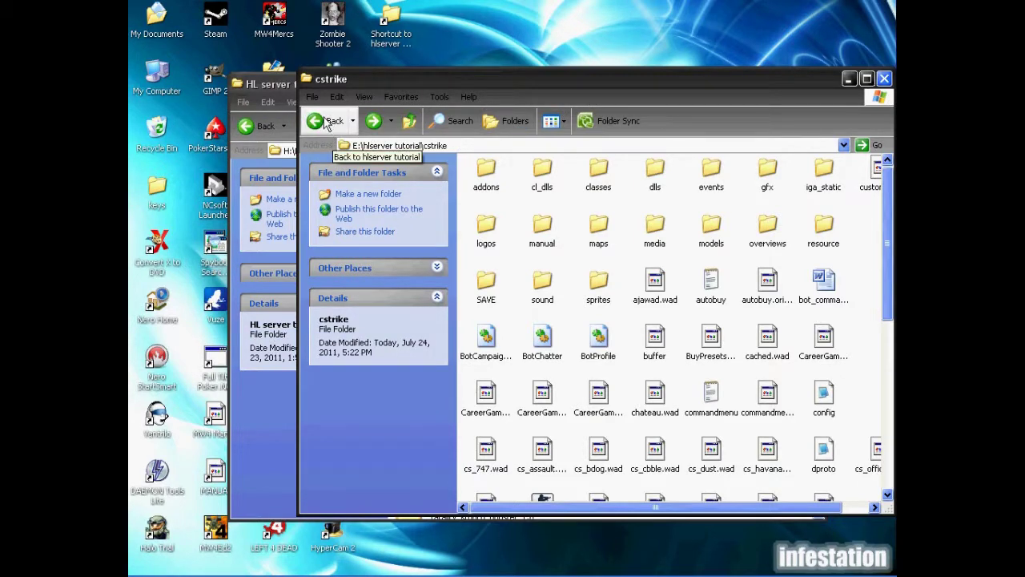
{"action": "left_click", "coordinate": [315, 122]}
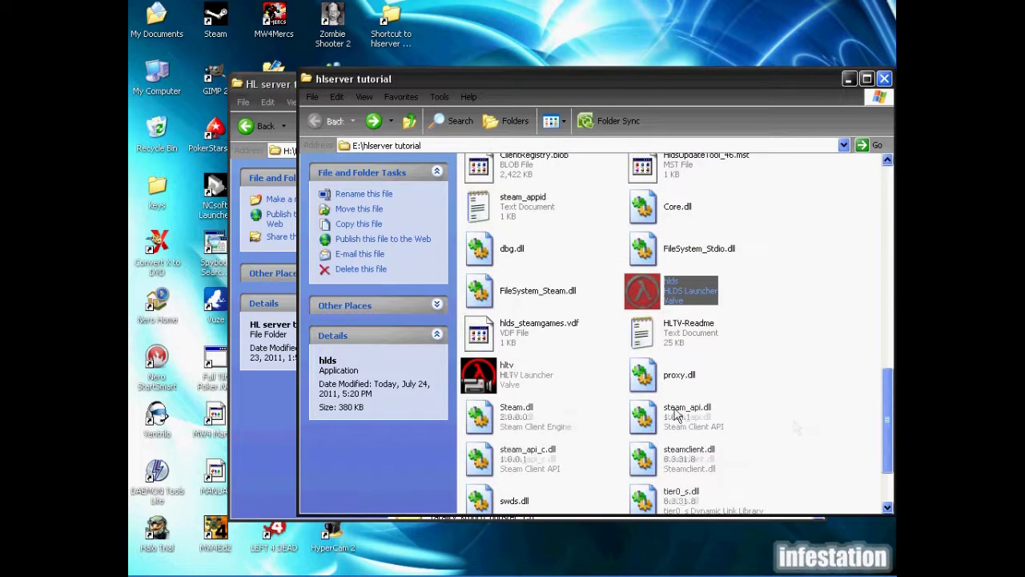
{"action": "double_click", "coordinate": [668, 298]}
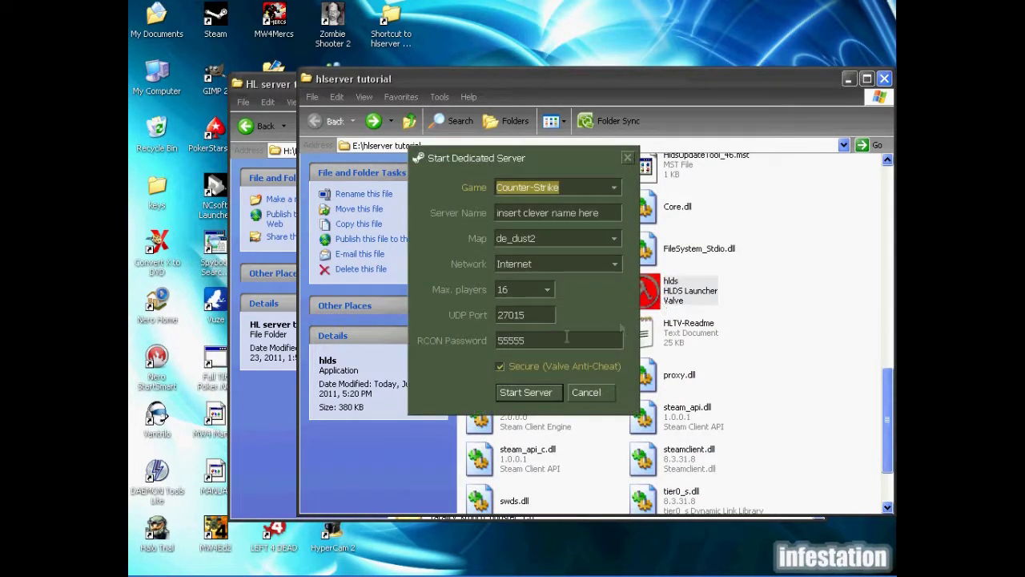
{"action": "left_click", "coordinate": [505, 392]}
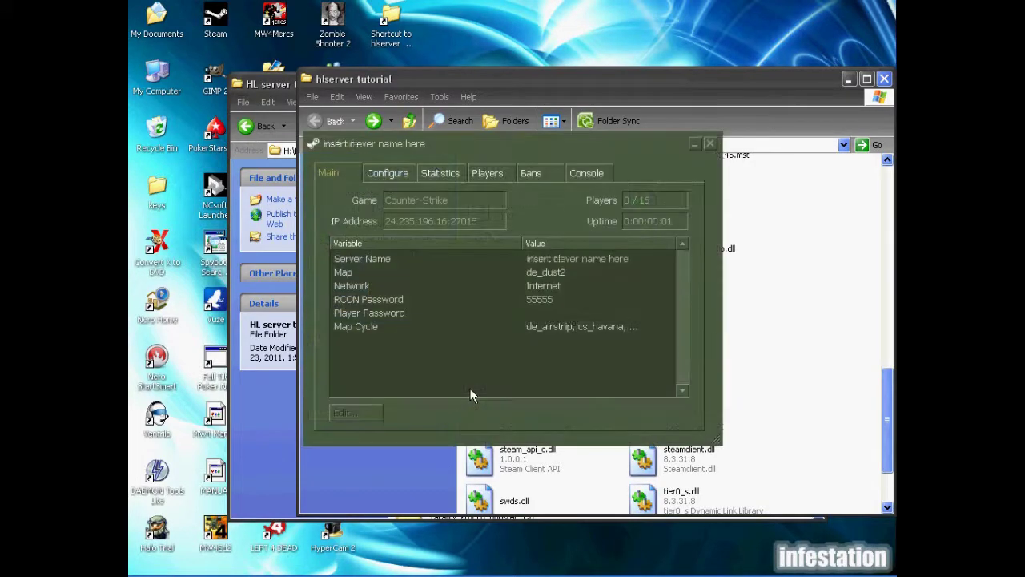
Plot FPS in the server's statistics graph with FPS as the vertical units, and stop the server after checking it.
{"action": "left_click", "coordinate": [442, 173]}
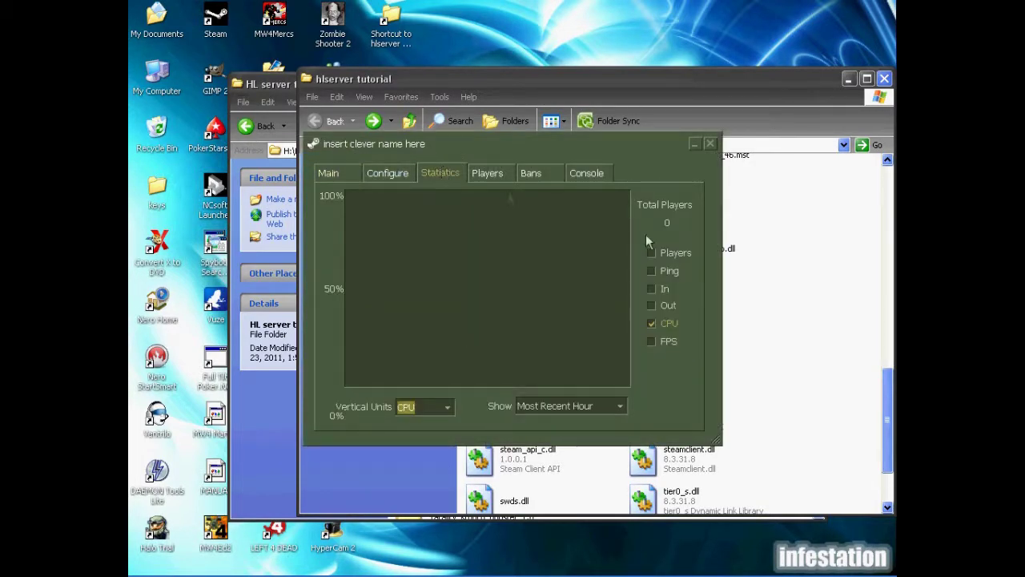
{"action": "left_click", "coordinate": [651, 342]}
{"action": "left_click", "coordinate": [448, 410]}
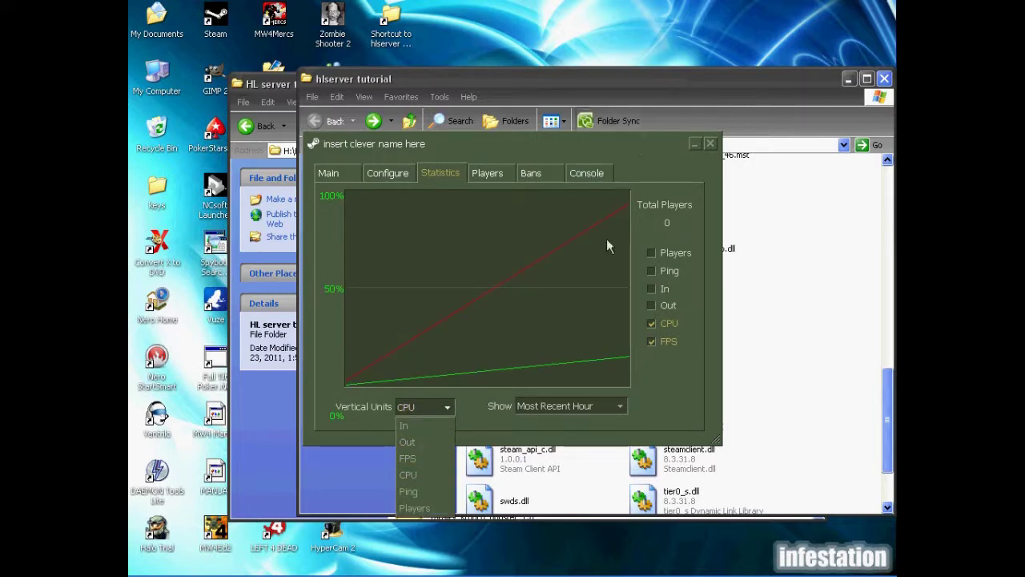
{"action": "left_click", "coordinate": [418, 460]}
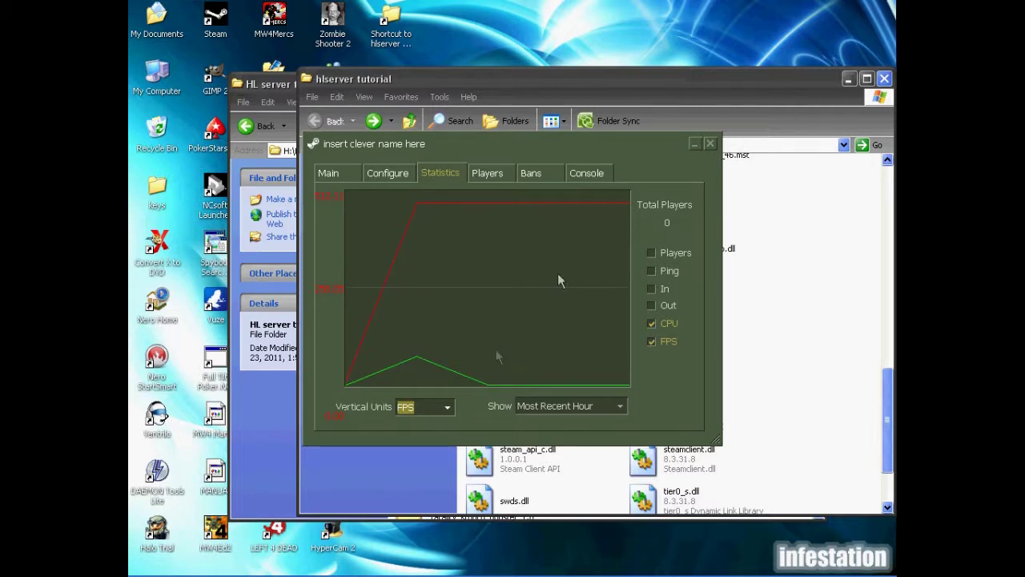
{"action": "left_click", "coordinate": [710, 143]}
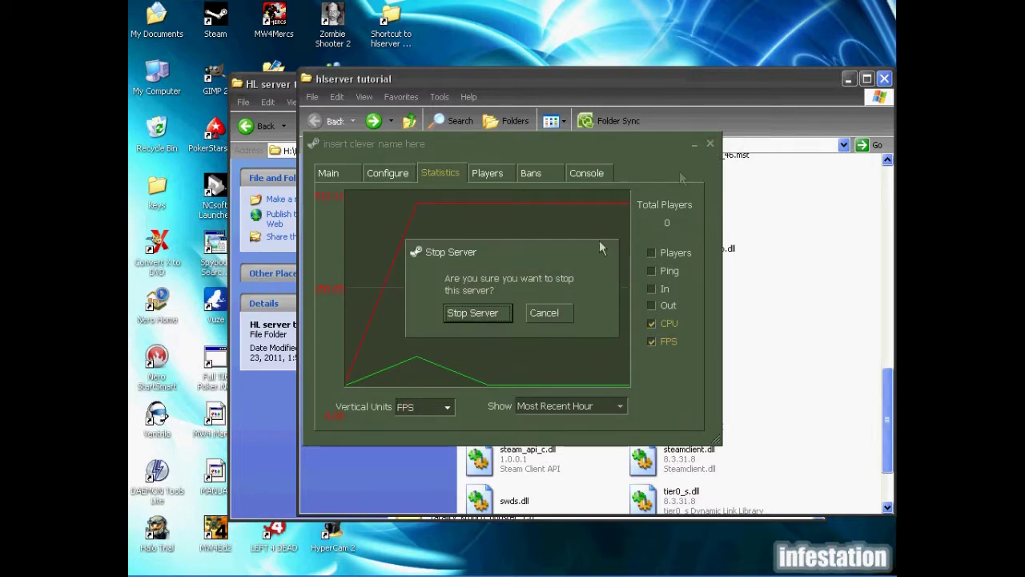
{"action": "left_click", "coordinate": [481, 318]}
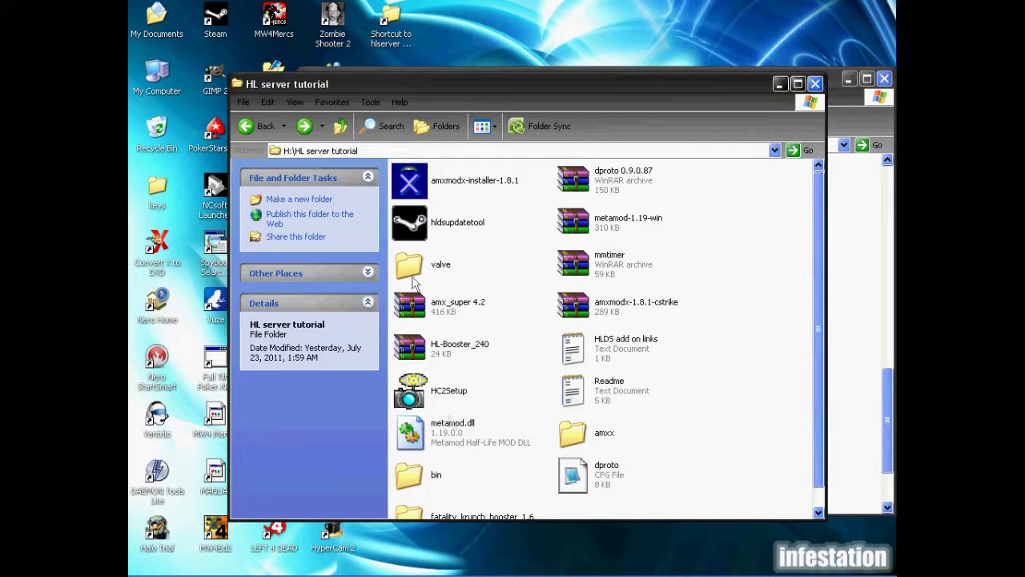
{"action": "left_click", "coordinate": [303, 128]}
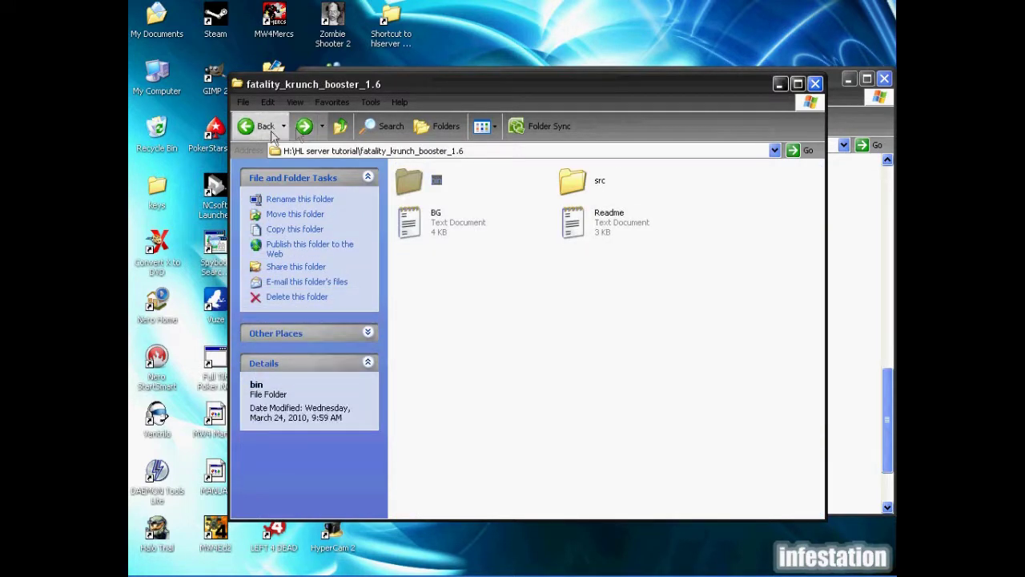
{"action": "left_click", "coordinate": [264, 128]}
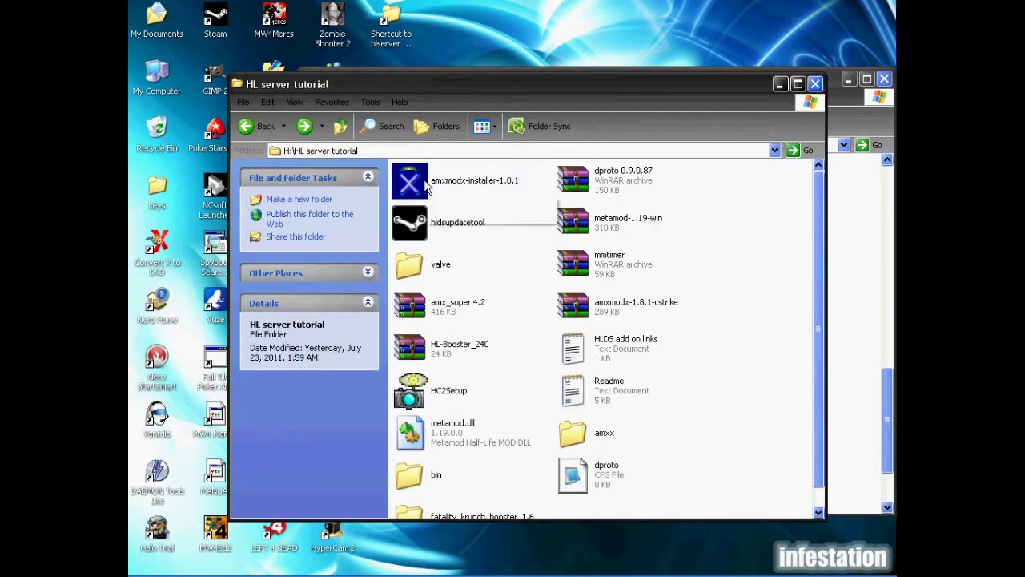
Reopen the server config file in cstrike, set sys_ticrate to 1100, and close it with the changes saved.
{"action": "left_click", "coordinate": [834, 73]}
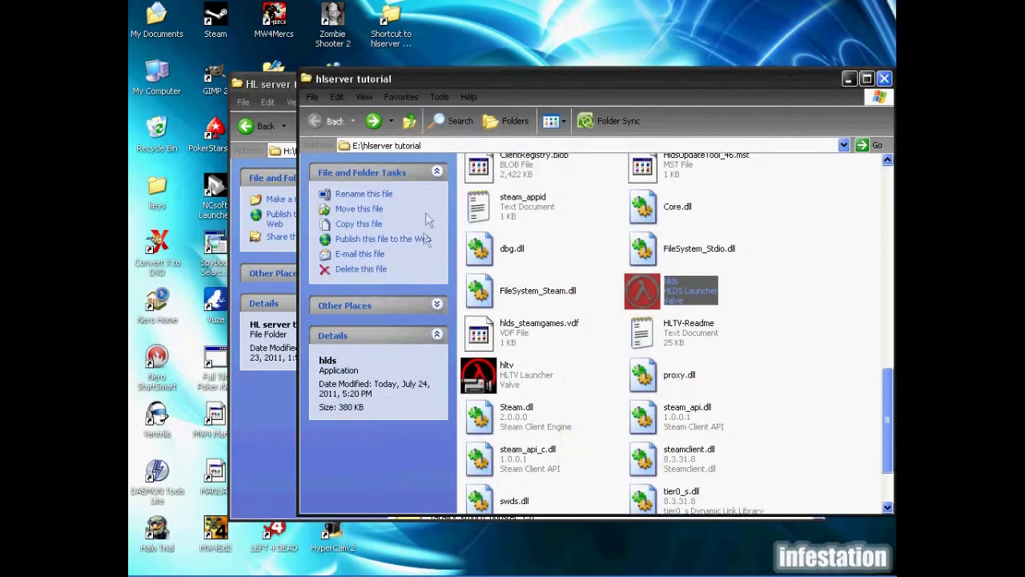
{"action": "left_click", "coordinate": [374, 125]}
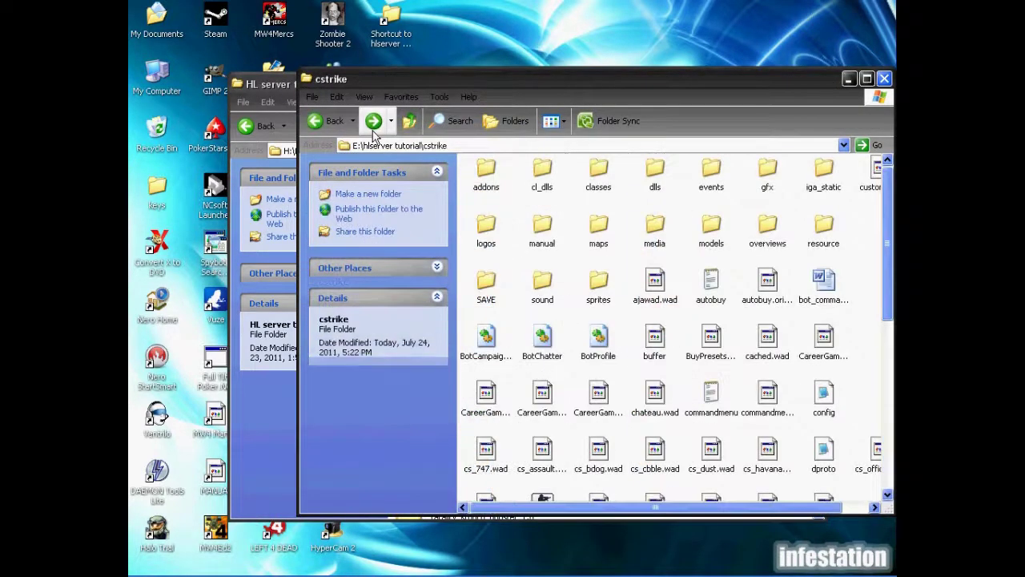
{"action": "scroll", "coordinate": [655, 352], "scroll_direction": "down", "scroll_amount": 10}
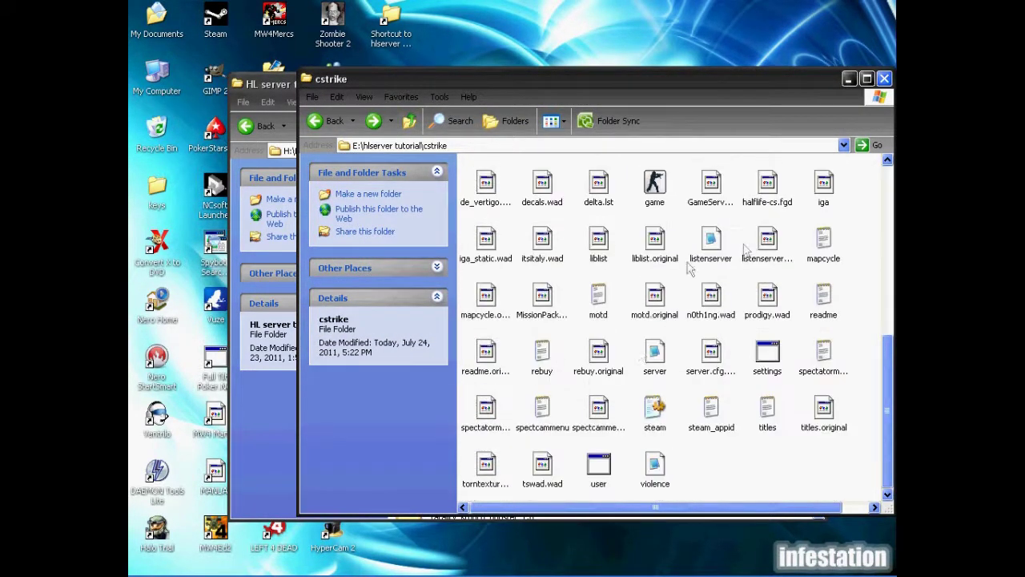
{"action": "double_click", "coordinate": [655, 353]}
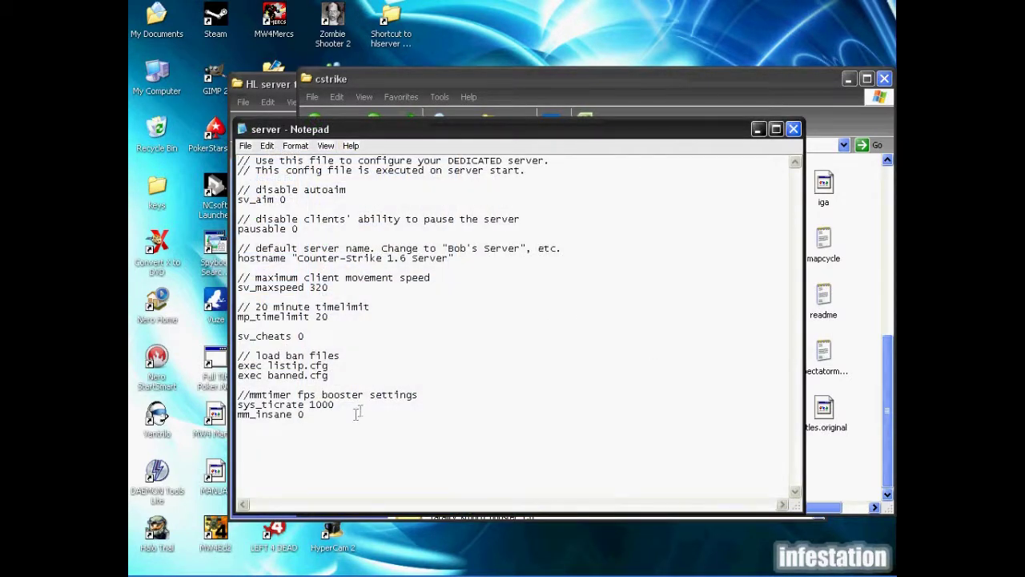
{"action": "double_click", "coordinate": [322, 412]}
{"action": "left_click_drag", "start_coordinate": [334, 404], "coordinate": [322, 406]}
{"action": "left_click", "coordinate": [793, 129]}
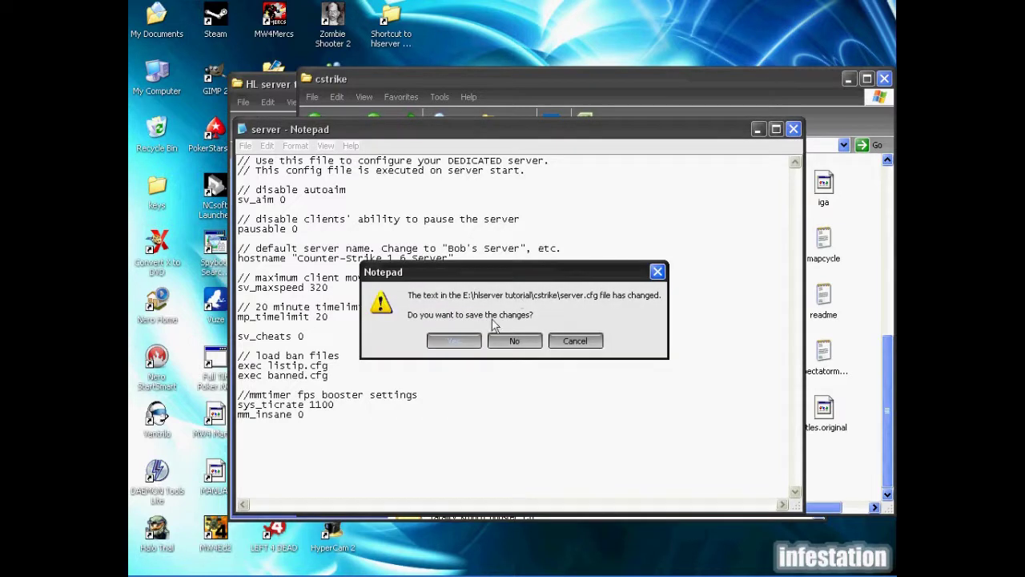
{"action": "left_click", "coordinate": [454, 339]}
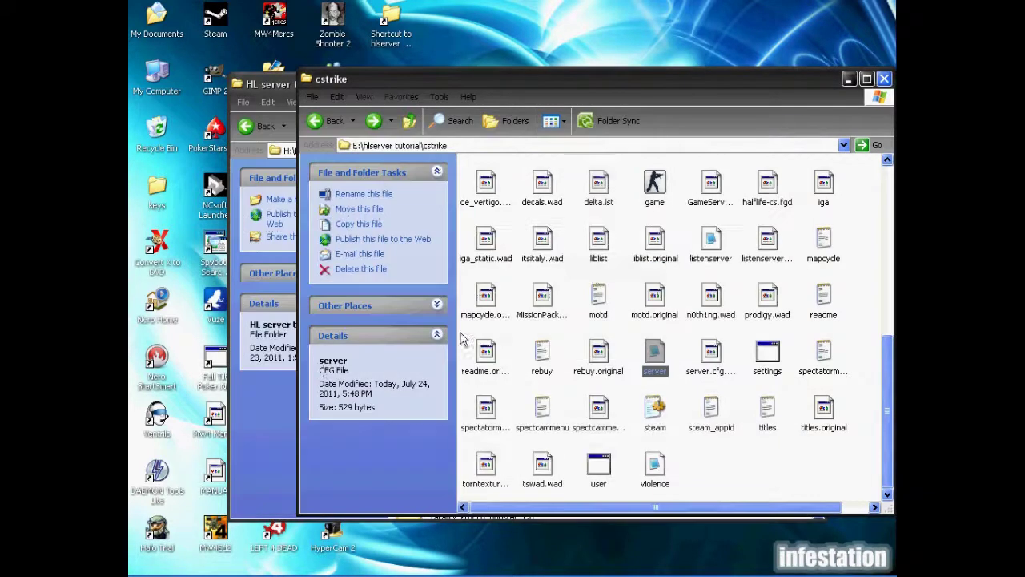
Return to the hlserver tutorial folder and start the Counter-Strike dedicated server with the hlds launcher.
{"action": "left_click", "coordinate": [326, 122]}
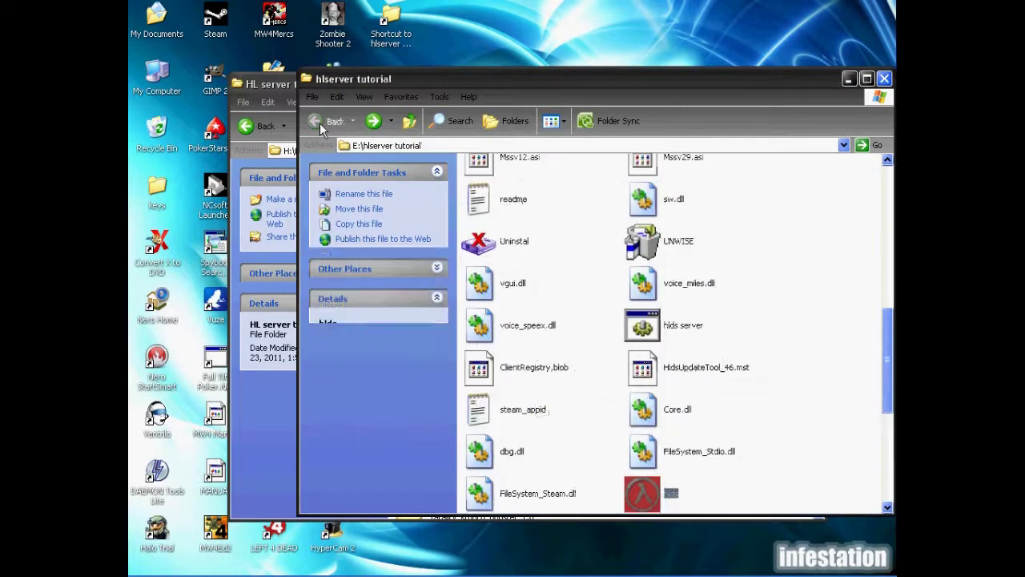
{"action": "double_click", "coordinate": [650, 481]}
{"action": "left_click", "coordinate": [548, 391]}
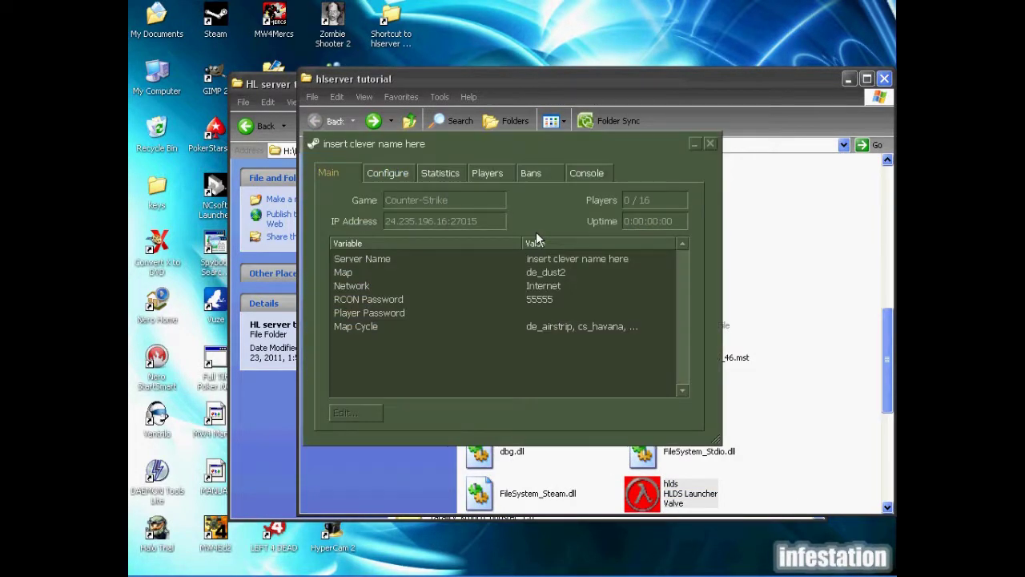
Plot FPS in the server's statistics graph and set the vertical units to FPS to check the frame rate.
{"action": "left_click", "coordinate": [443, 174]}
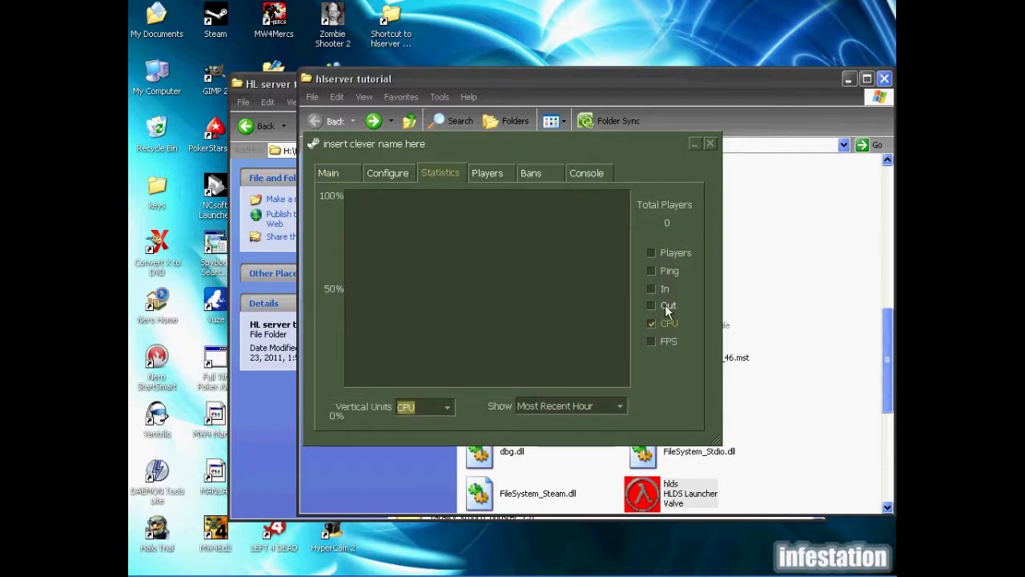
{"action": "left_click", "coordinate": [652, 342]}
{"action": "left_click", "coordinate": [446, 407]}
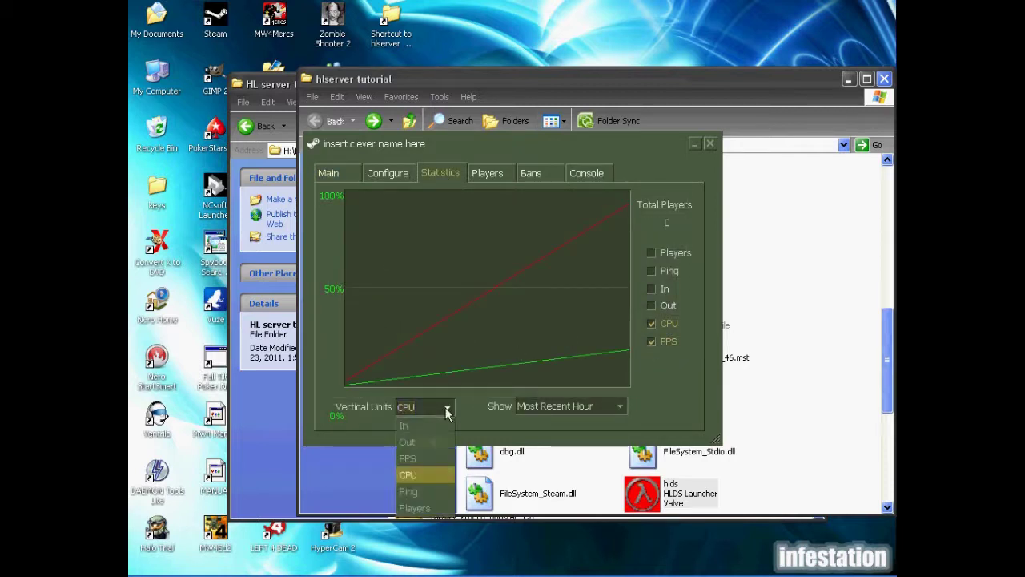
{"action": "left_click", "coordinate": [415, 458]}
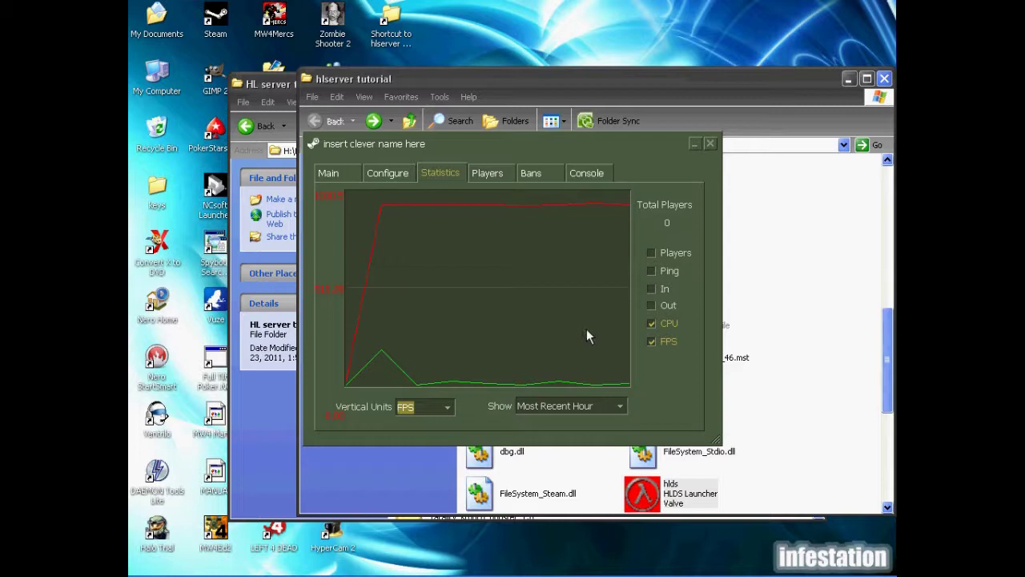
Examine the server's console output for start-up messages.
{"action": "left_click", "coordinate": [537, 174]}
{"action": "left_click", "coordinate": [584, 176]}
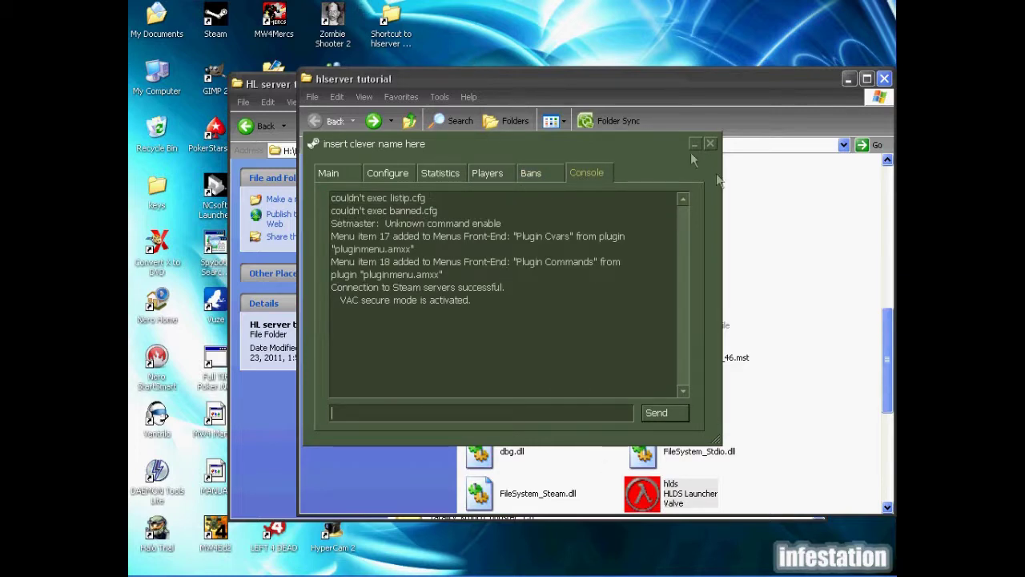
{"action": "mouse_move", "coordinate": [582, 570]}
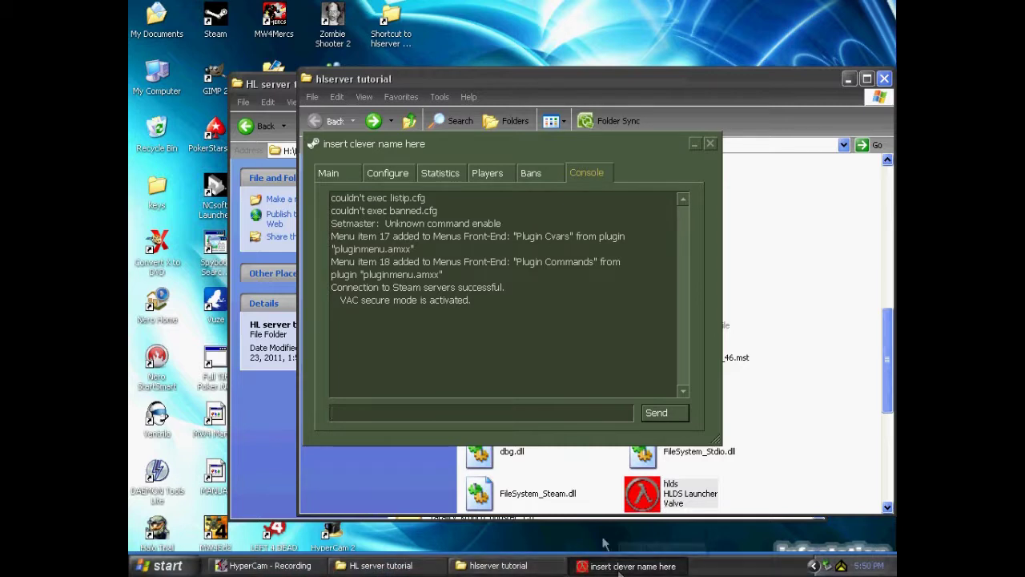
Copy the server's IP address and port from its main page, and clear the folder windows from the desktop.
{"action": "left_click", "coordinate": [335, 180]}
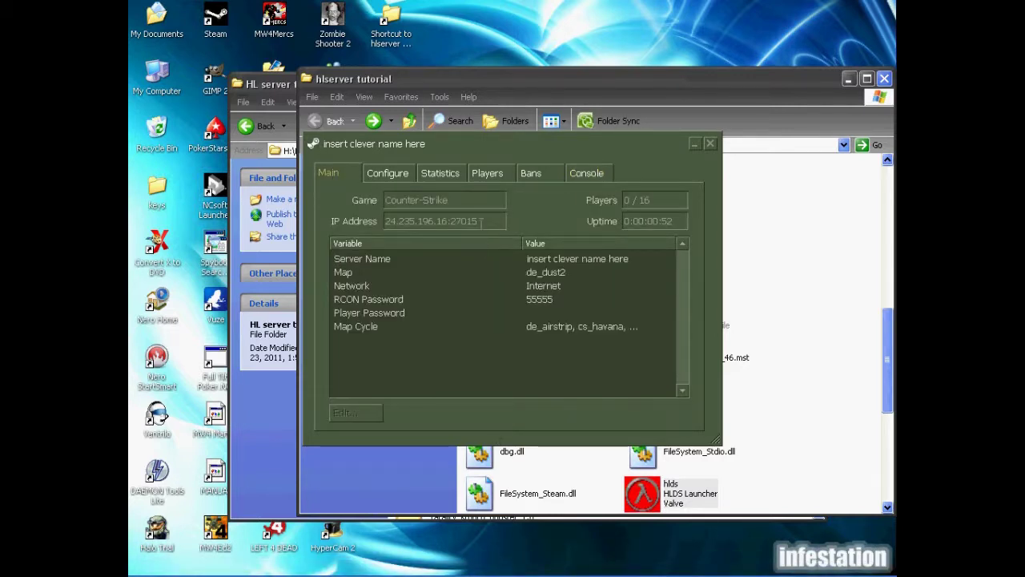
{"action": "left_click_drag", "start_coordinate": [481, 222], "coordinate": [285, 224]}
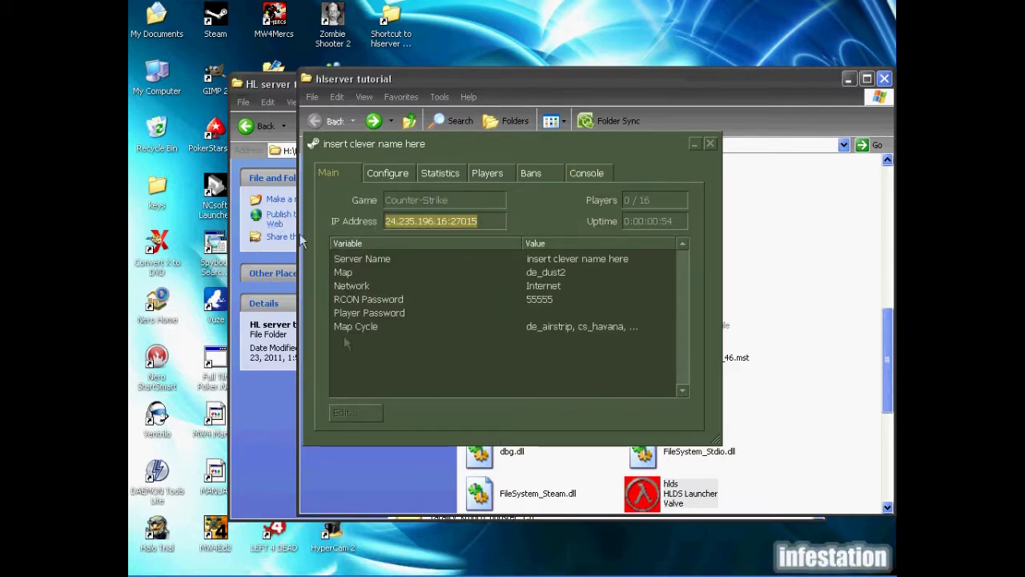
{"action": "key", "text": "super+d"}
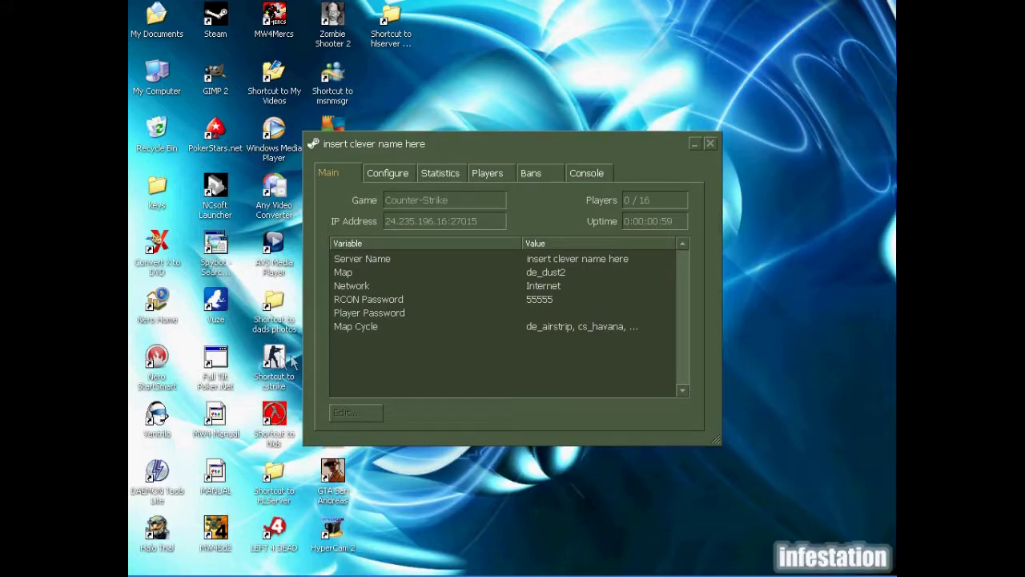
Launch Counter-Strike, connect to the running server through the game console, and join the Terrorist forces.
{"action": "double_click", "coordinate": [274, 360]}
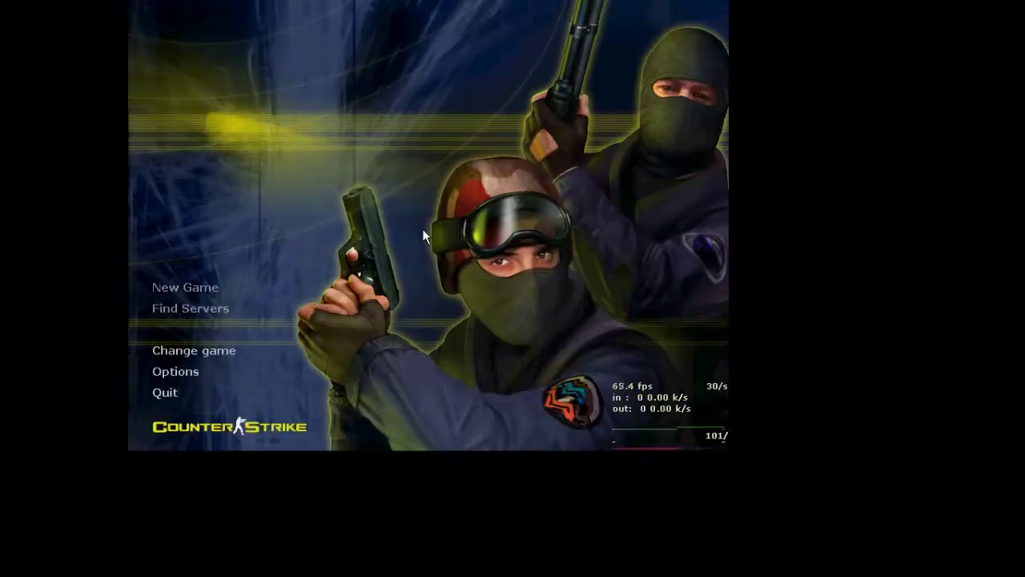
{"action": "key", "text": "grave"}
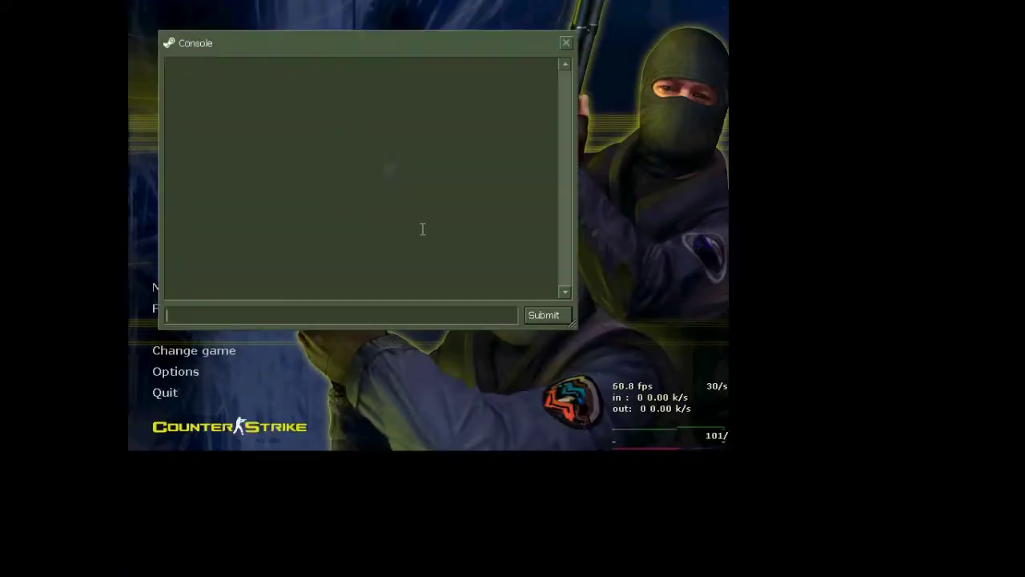
{"action": "type", "text": "connect"}
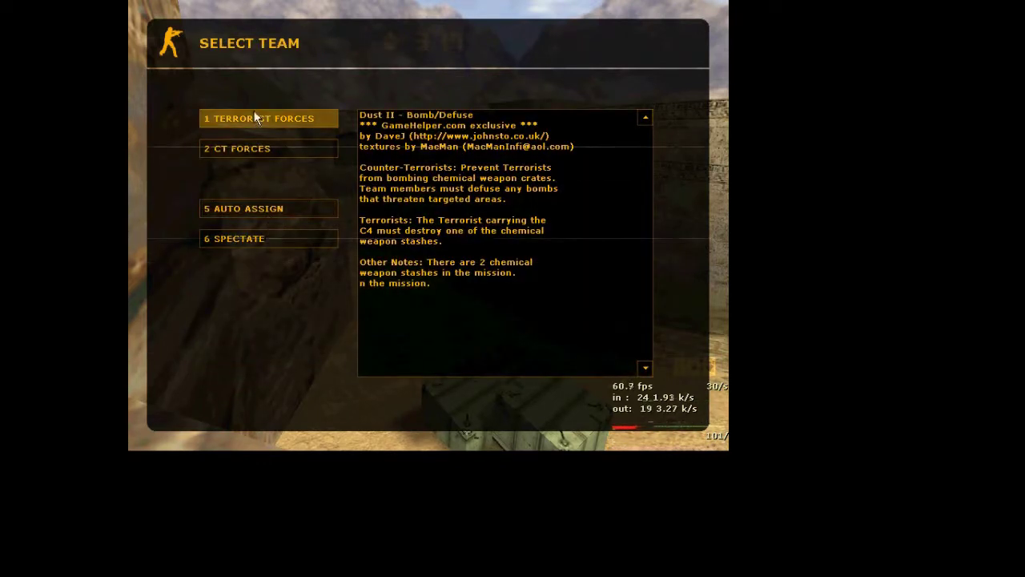
{"action": "left_click", "coordinate": [255, 117]}
{"action": "left_click", "coordinate": [245, 207]}
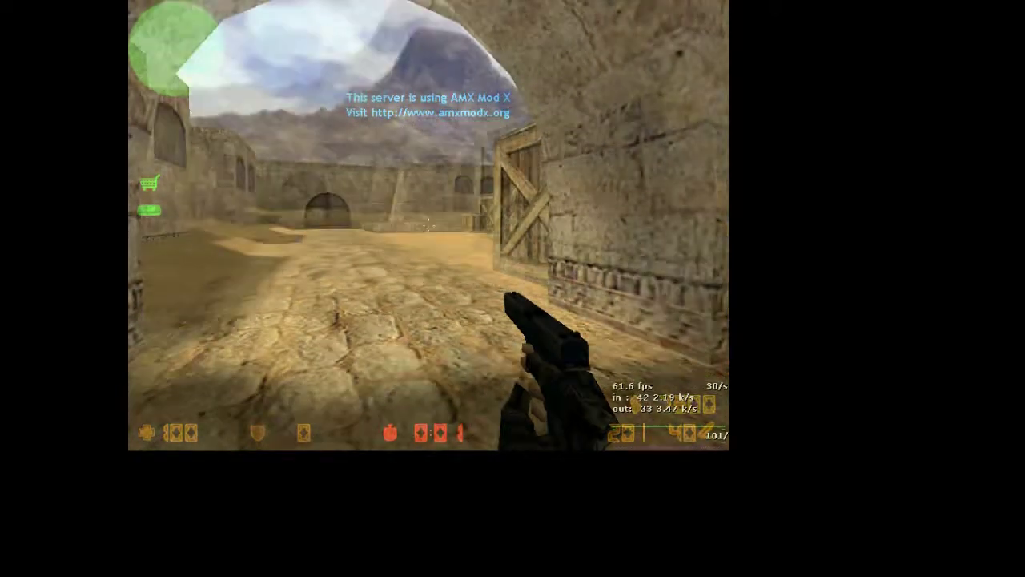
Walk through de_dust2 from the spawn to the bomb site to examine in-game performance, and quit the game.
{"action": "key", "text": "w"}
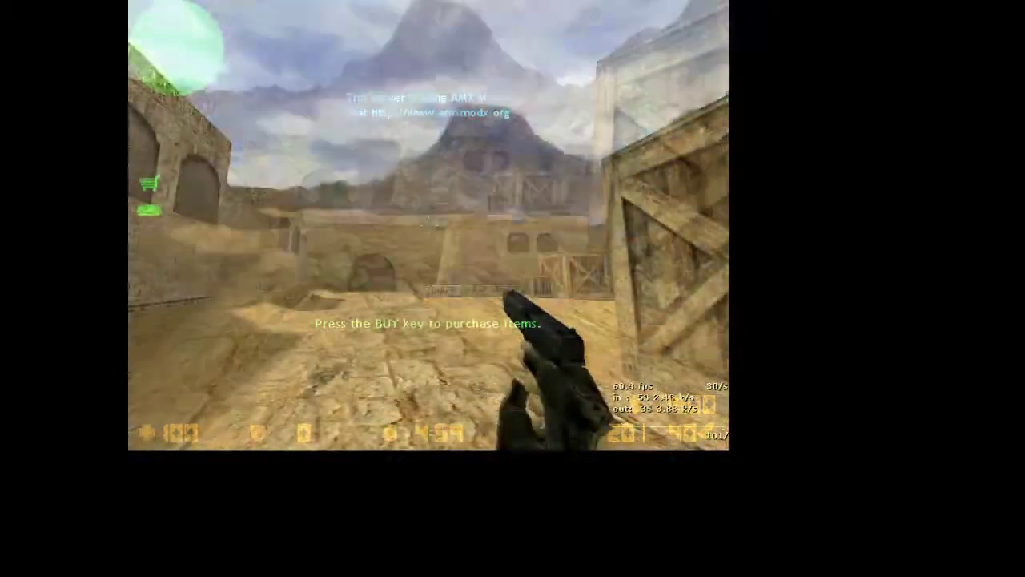
{"action": "key", "text": "3"}
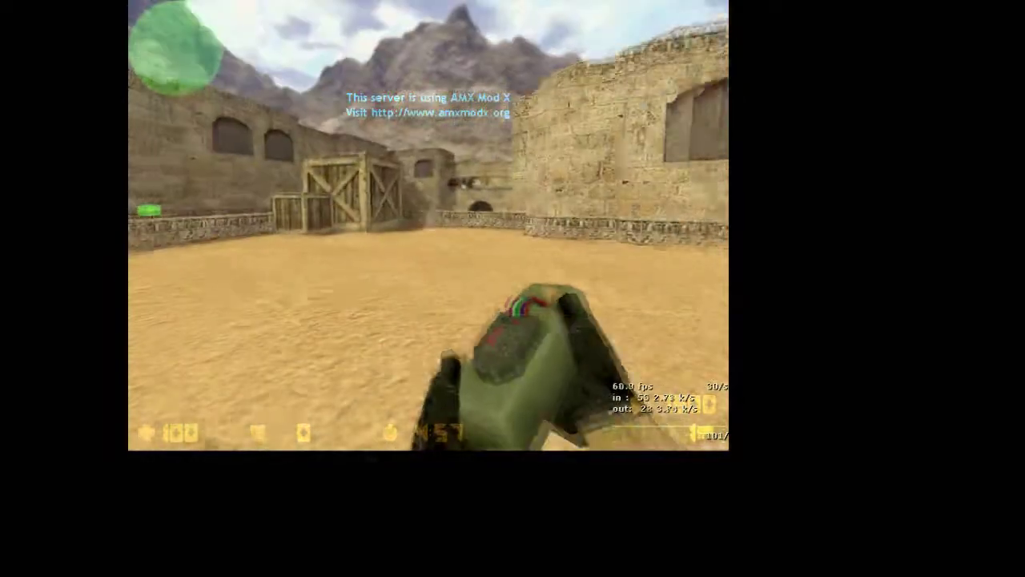
{"action": "key", "text": "2"}
{"action": "key", "text": "Tab"}
{"action": "key", "text": "w"}
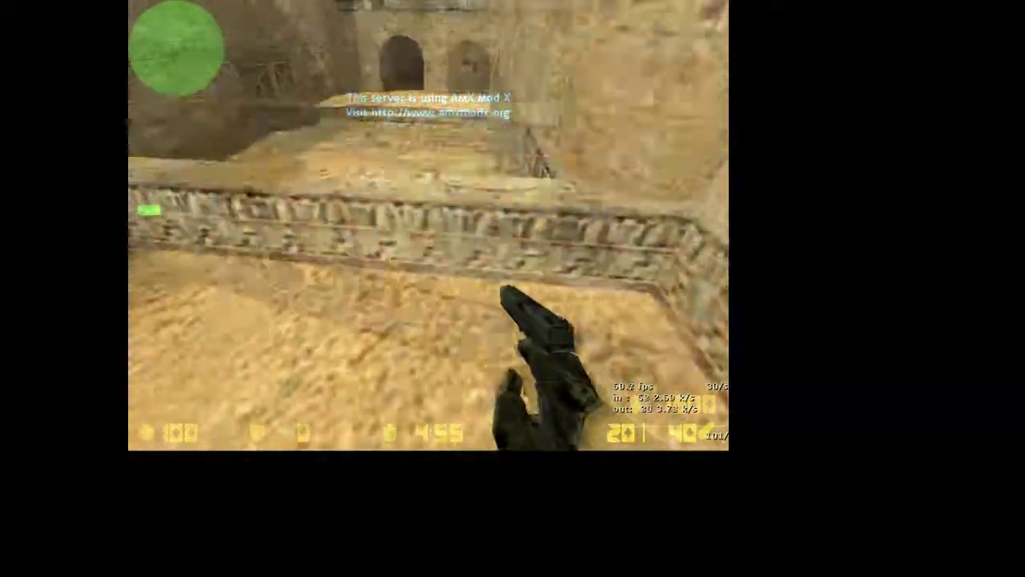
{"action": "key", "text": "Tab"}
{"action": "key", "text": "w"}
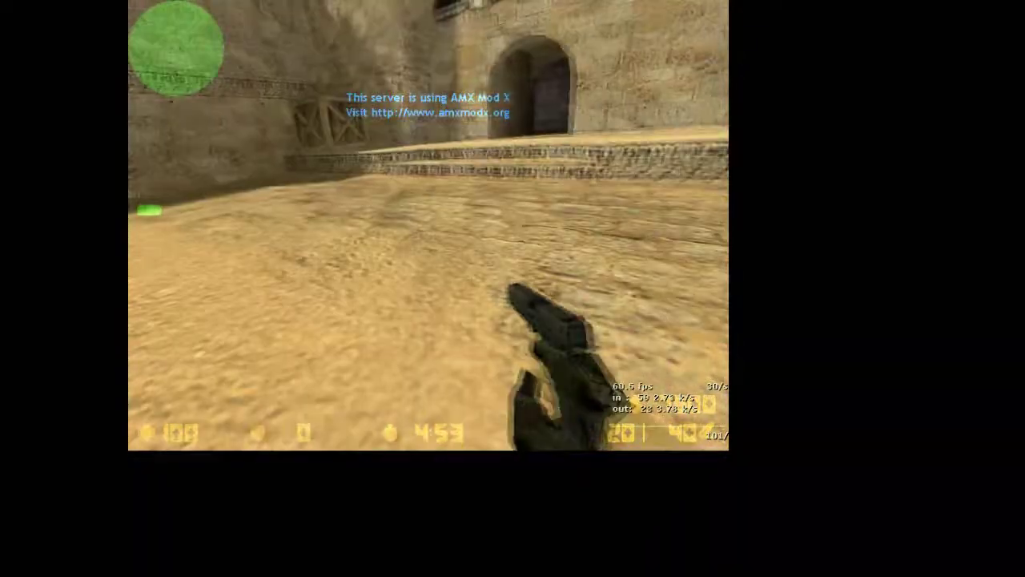
{"action": "key", "text": "w"}
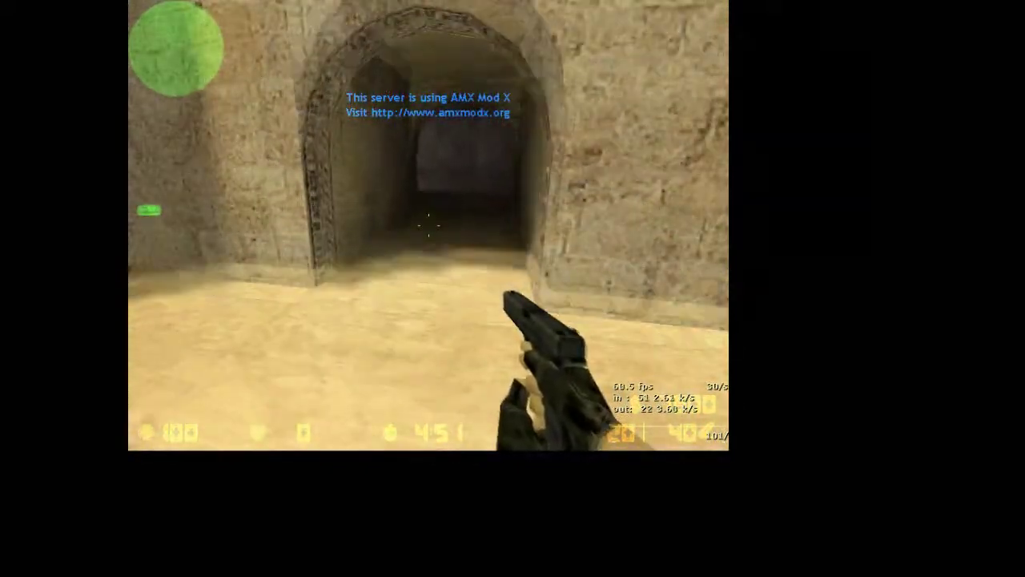
{"action": "key", "text": "w"}
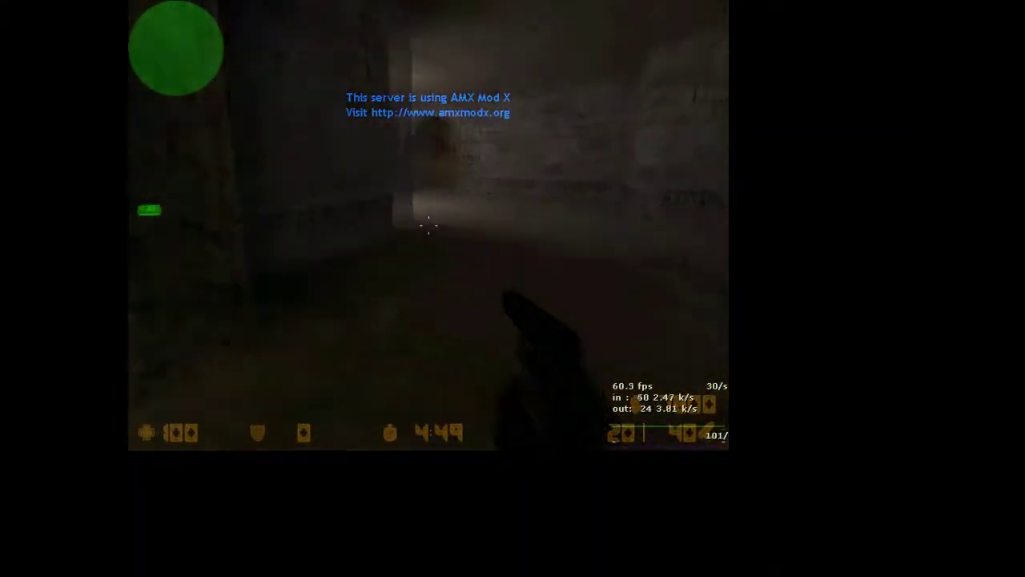
{"action": "key", "text": "w"}
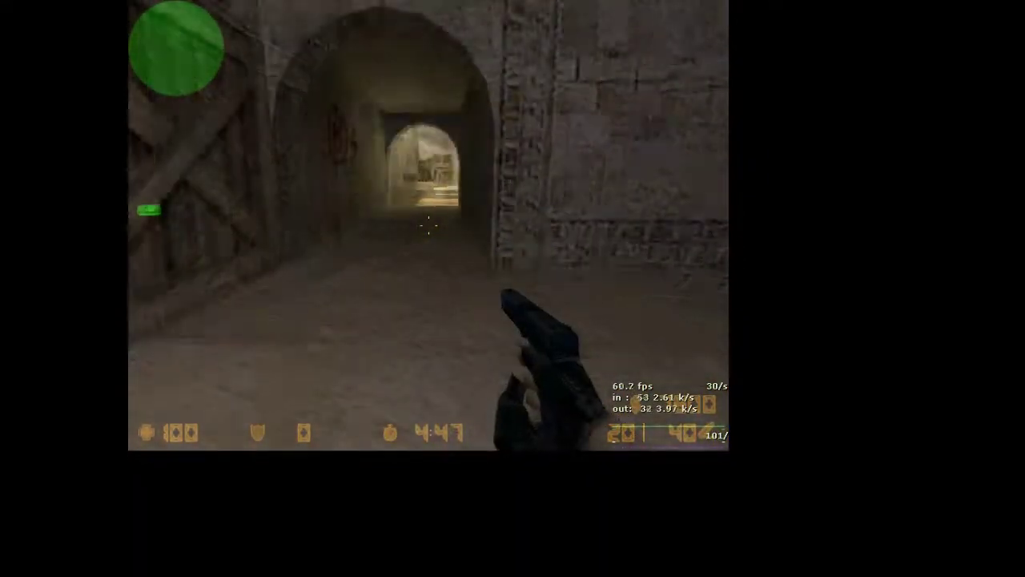
{"action": "key", "text": "w"}
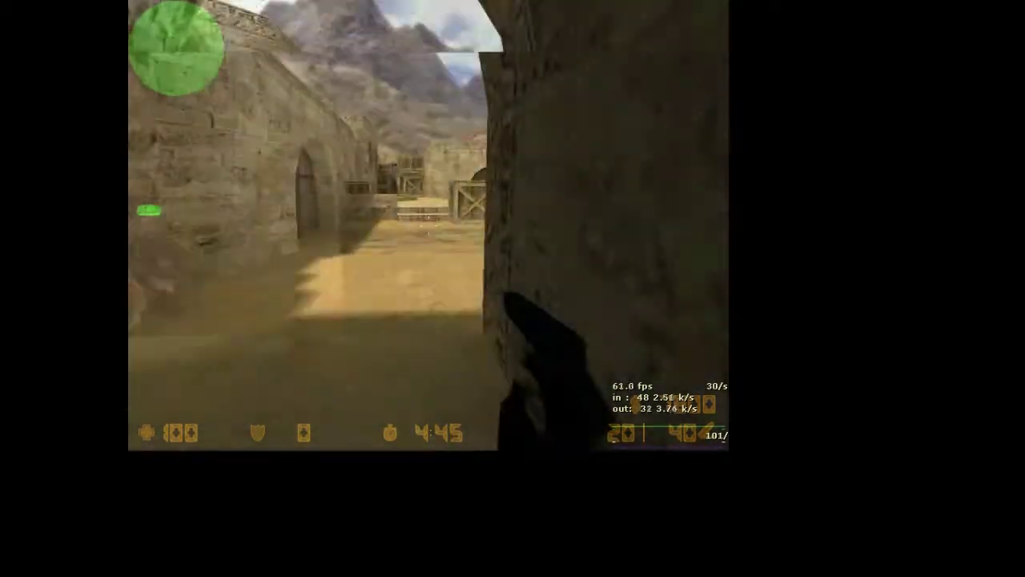
{"action": "key", "text": "w"}
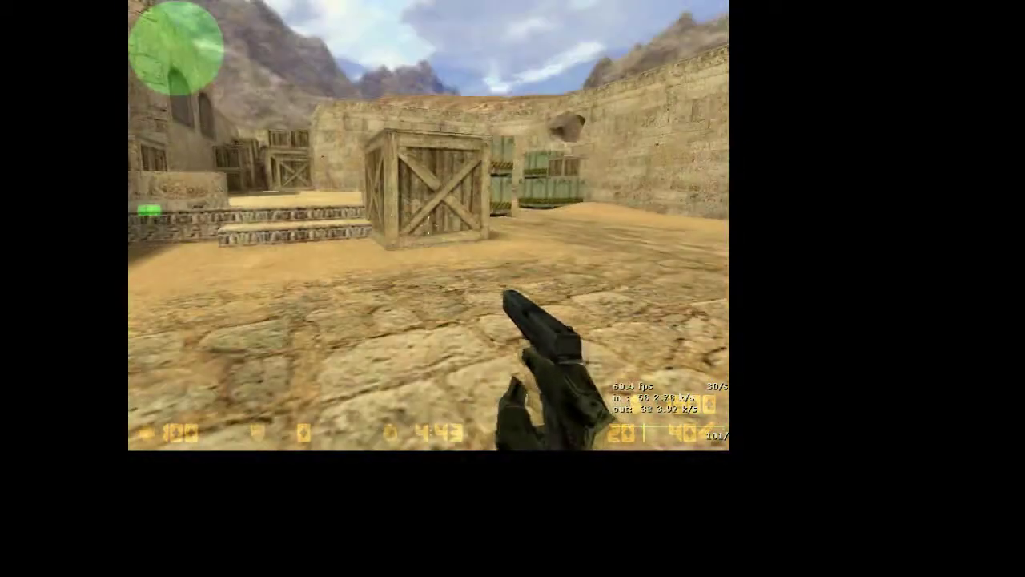
{"action": "key", "text": "w"}
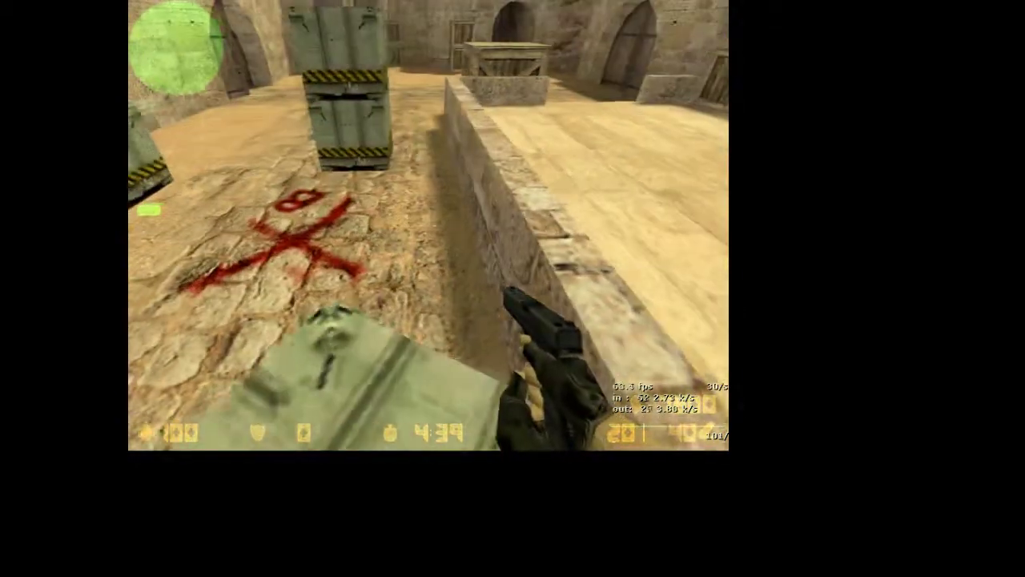
{"action": "key", "text": "Escape"}
{"action": "left_click", "coordinate": [165, 392]}
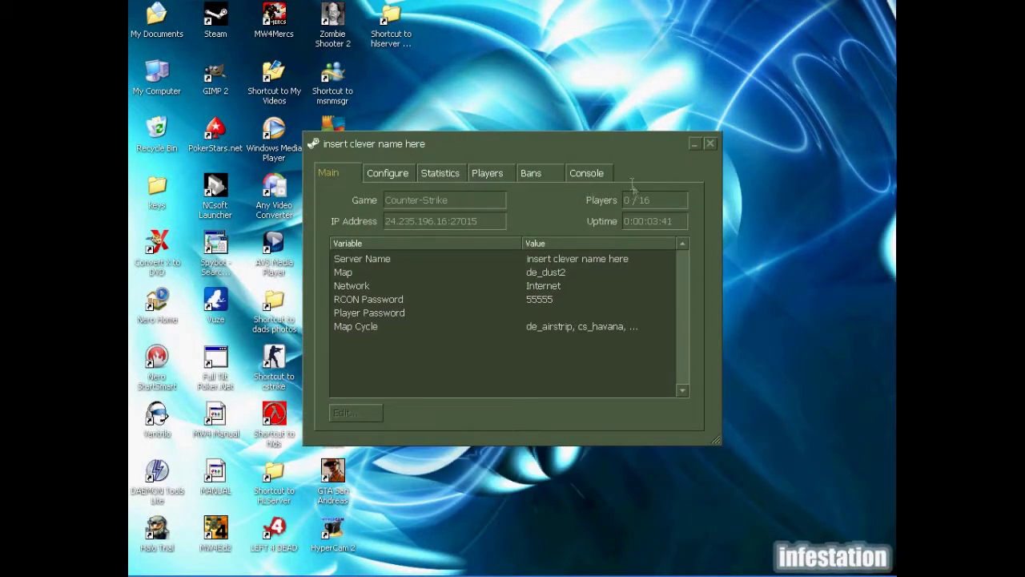
Move the server window aside and examine the computer's processor and memory details in System Properties.
{"action": "left_click_drag", "start_coordinate": [576, 142], "coordinate": [679, 181]}
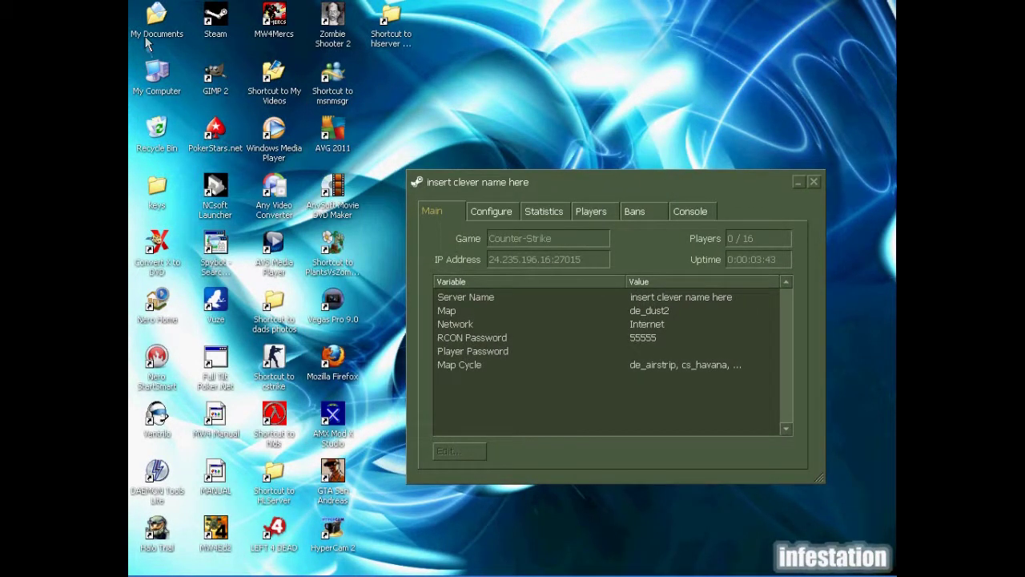
{"action": "key", "text": "super+Pause"}
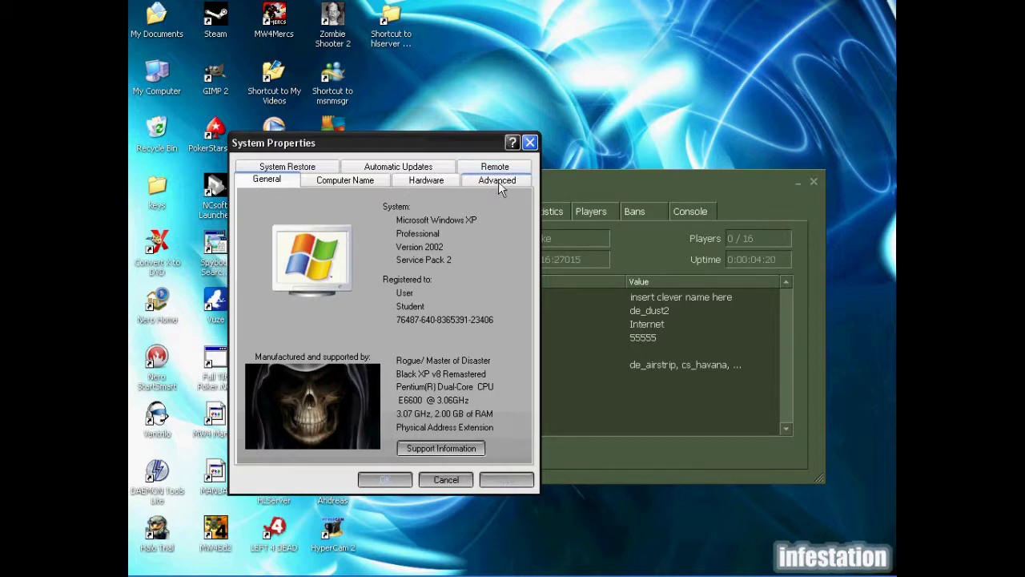
{"action": "left_click", "coordinate": [530, 142]}
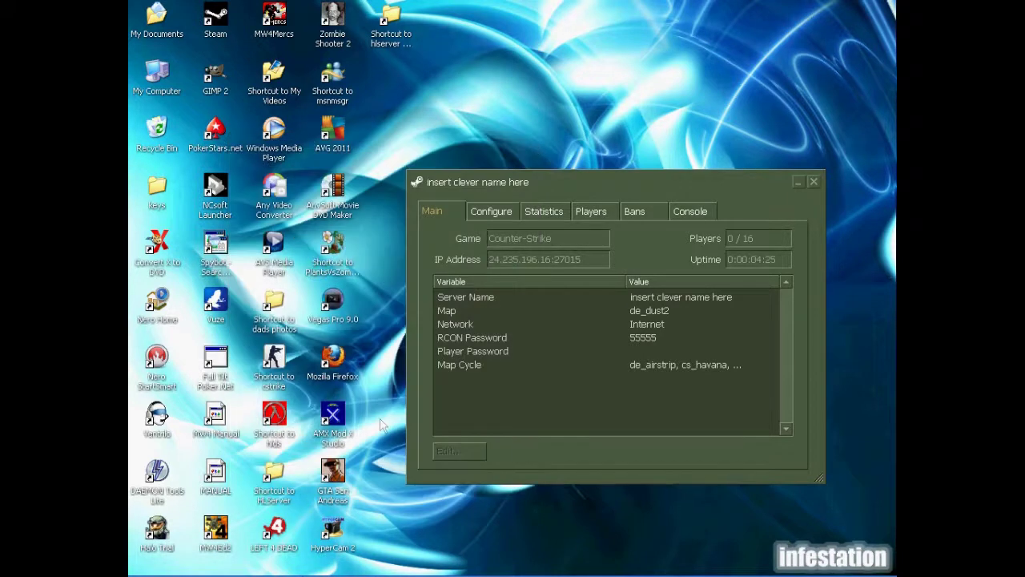
{"action": "mouse_move", "coordinate": [537, 561]}
{"action": "left_click", "coordinate": [604, 529]}
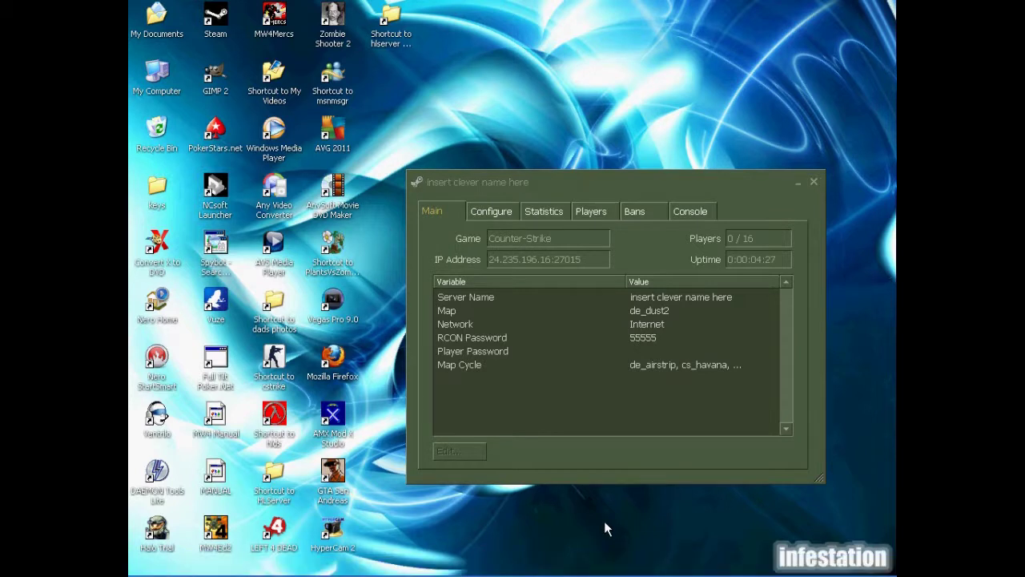